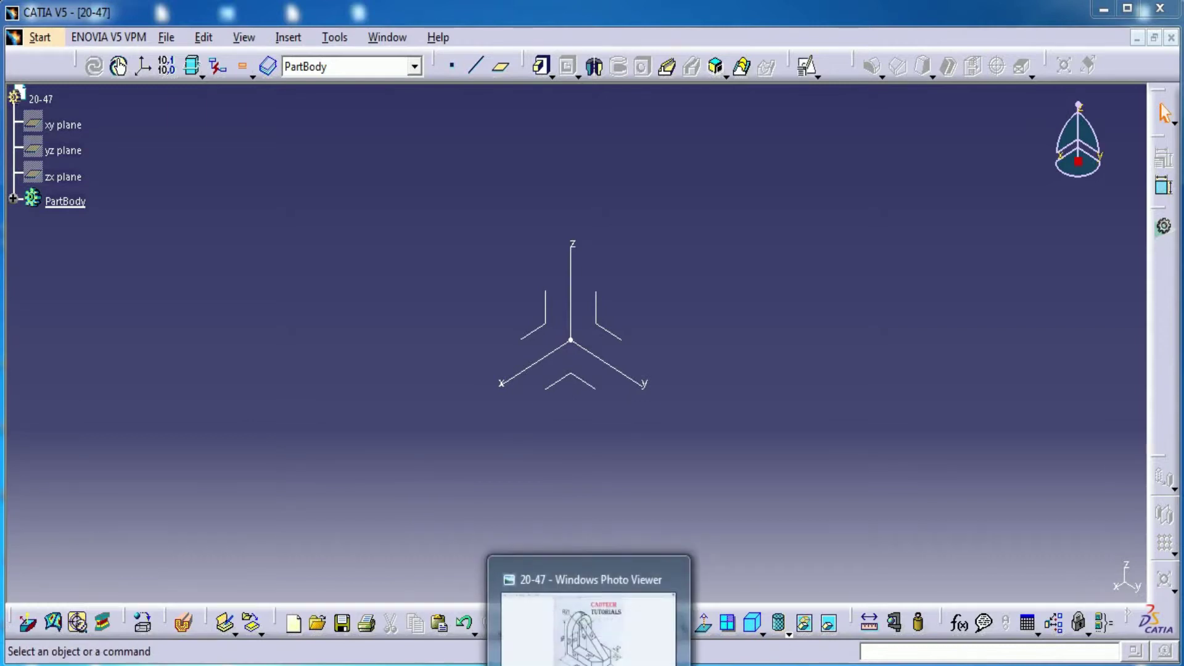
Check the reference drawing, then start a positioned sketch on the yz plane
left_click(589, 626)
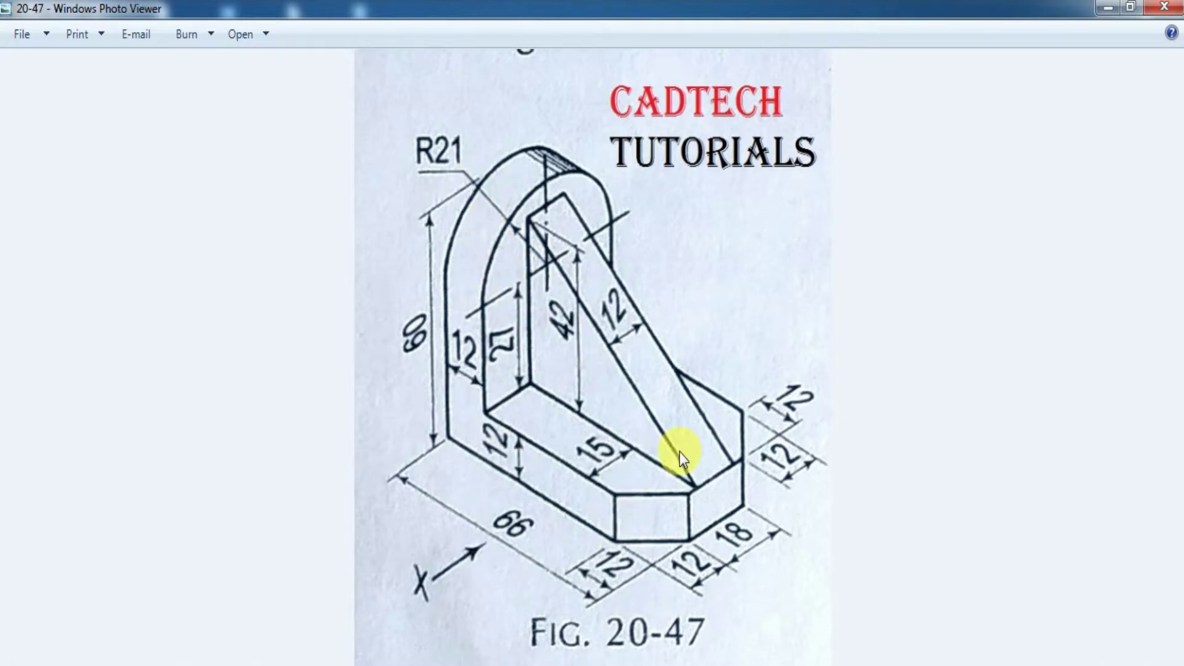
key("alt+Tab")
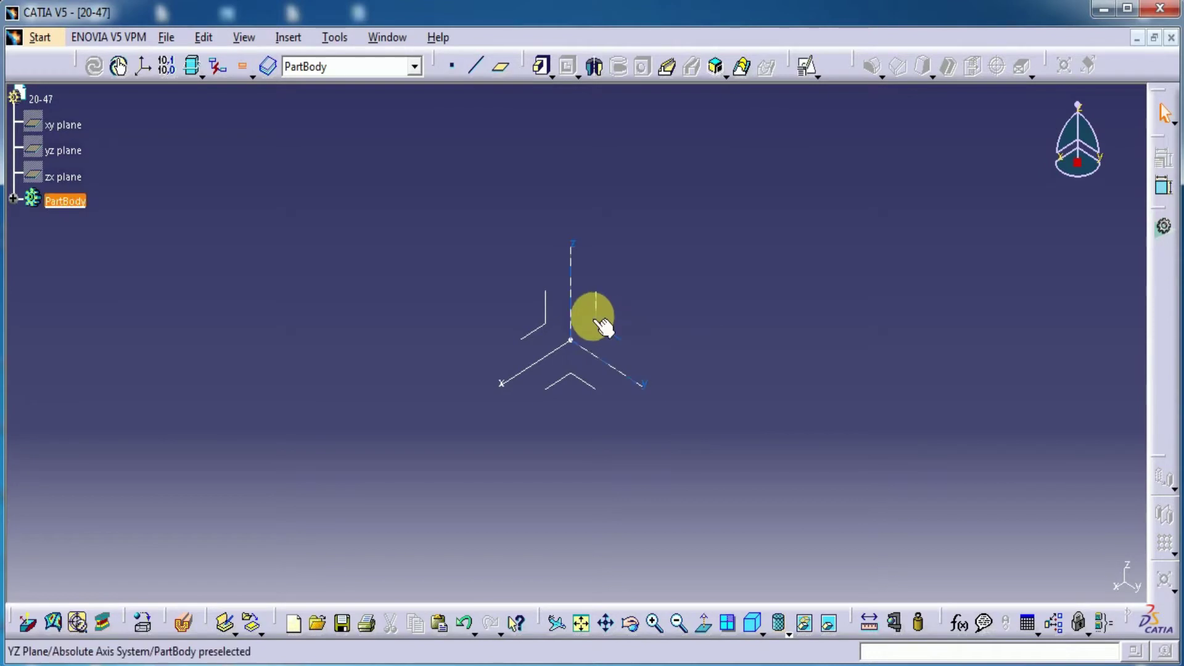
left_click(594, 318)
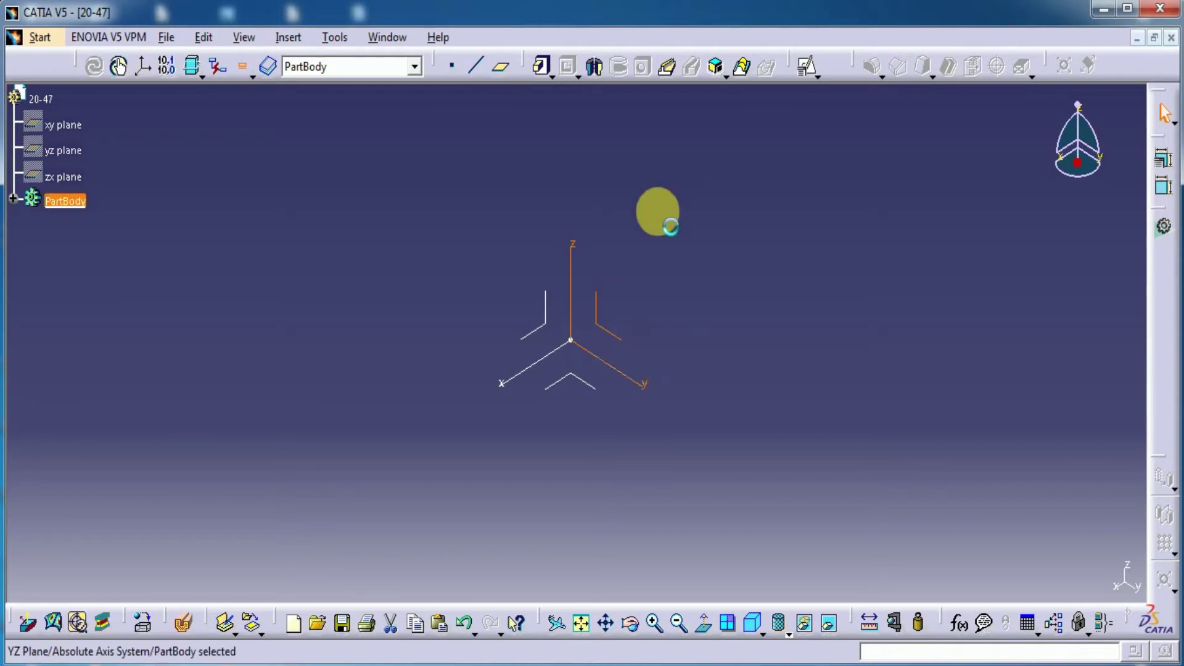
left_click(805, 67)
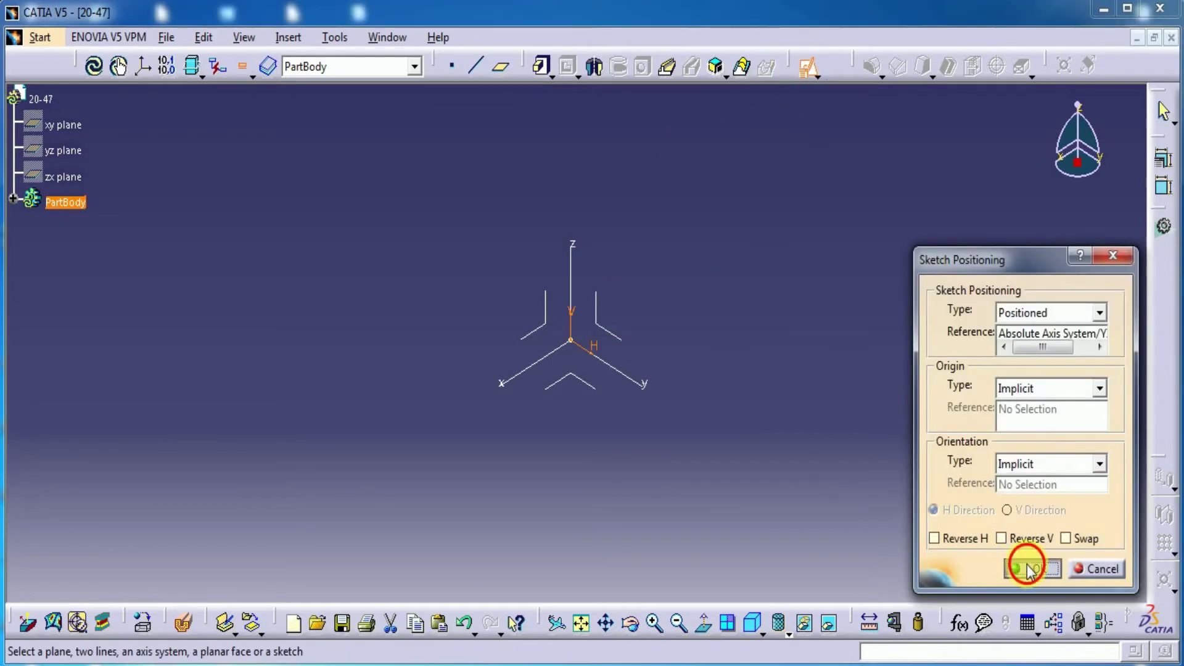
left_click(1025, 563)
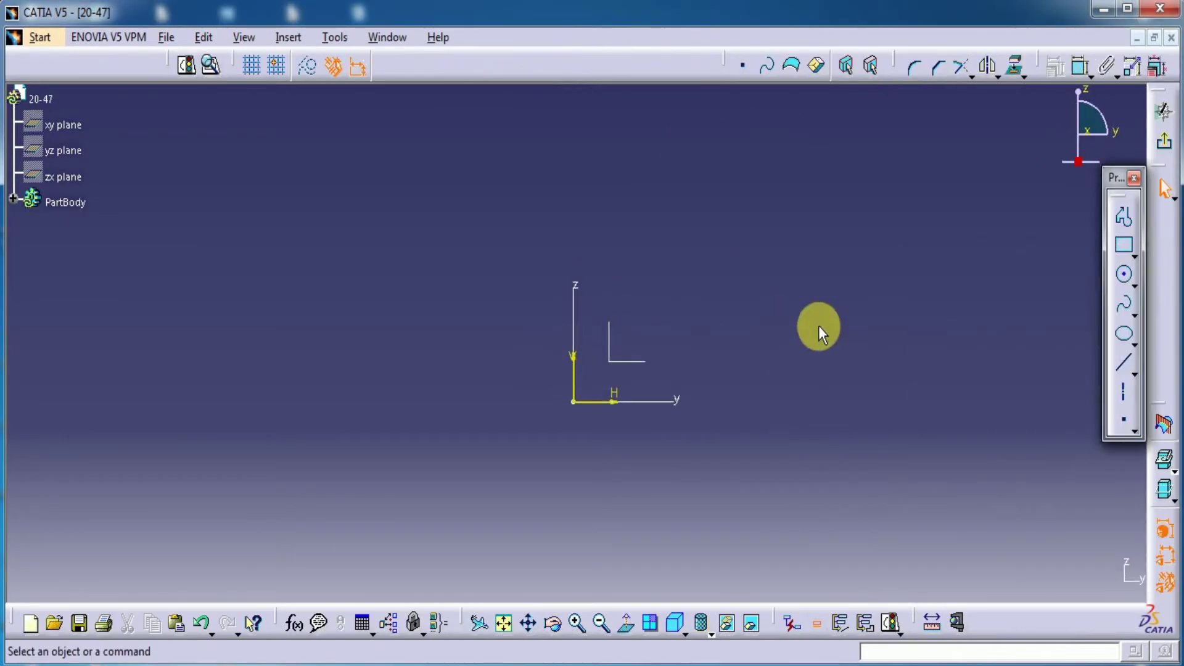
Draw a closed six-edge L-shaped profile starting and ending above the origin
left_click(1121, 225)
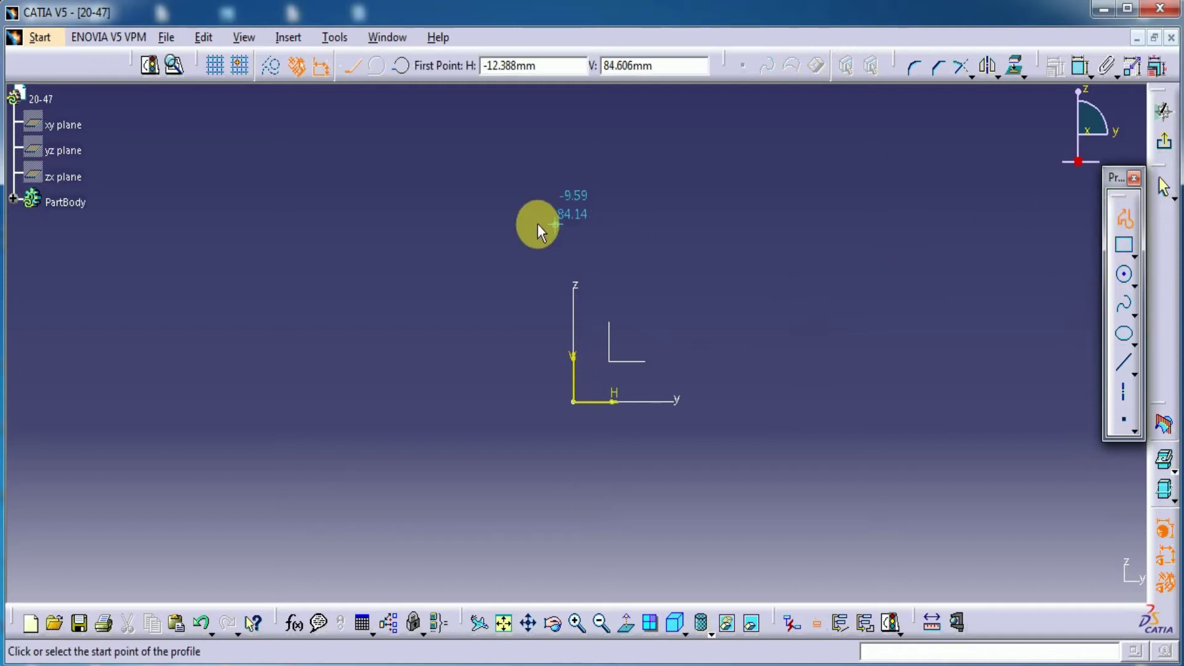
left_click(523, 218)
left_click(522, 438)
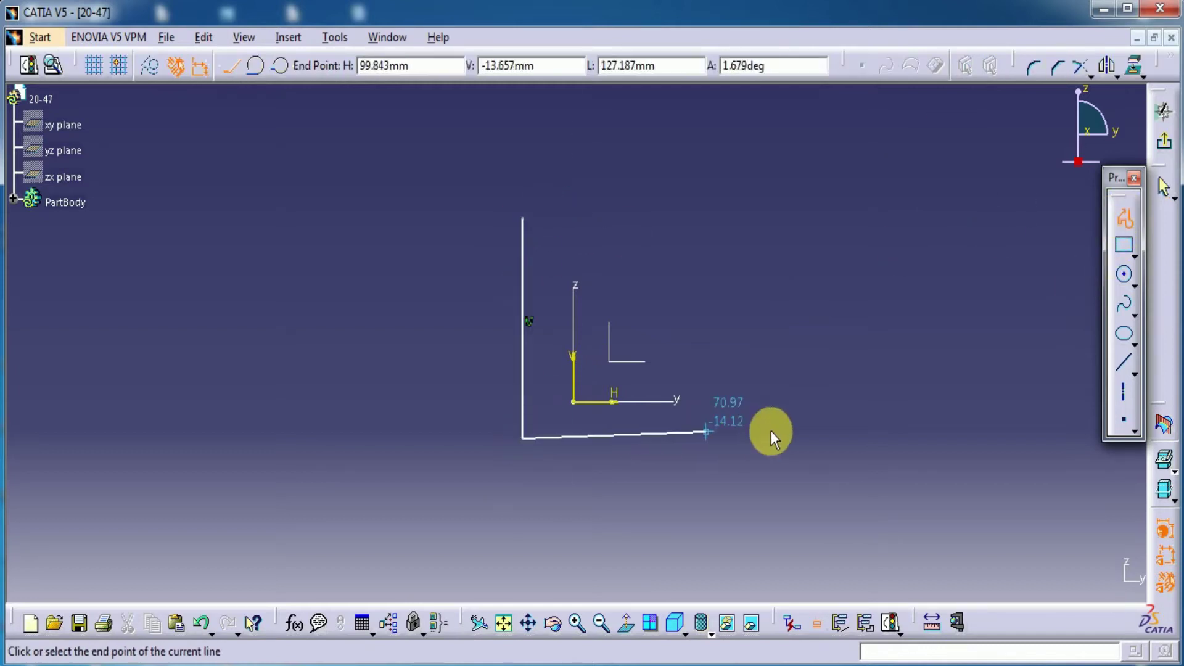
left_click(797, 437)
left_click(797, 487)
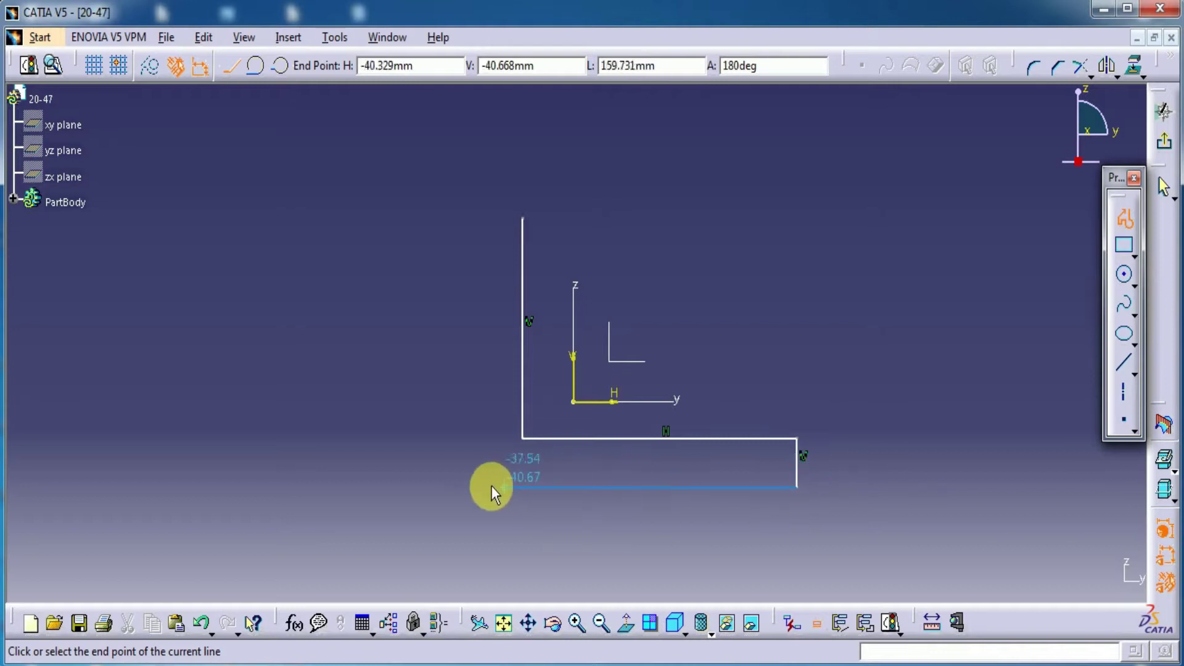
left_click(476, 488)
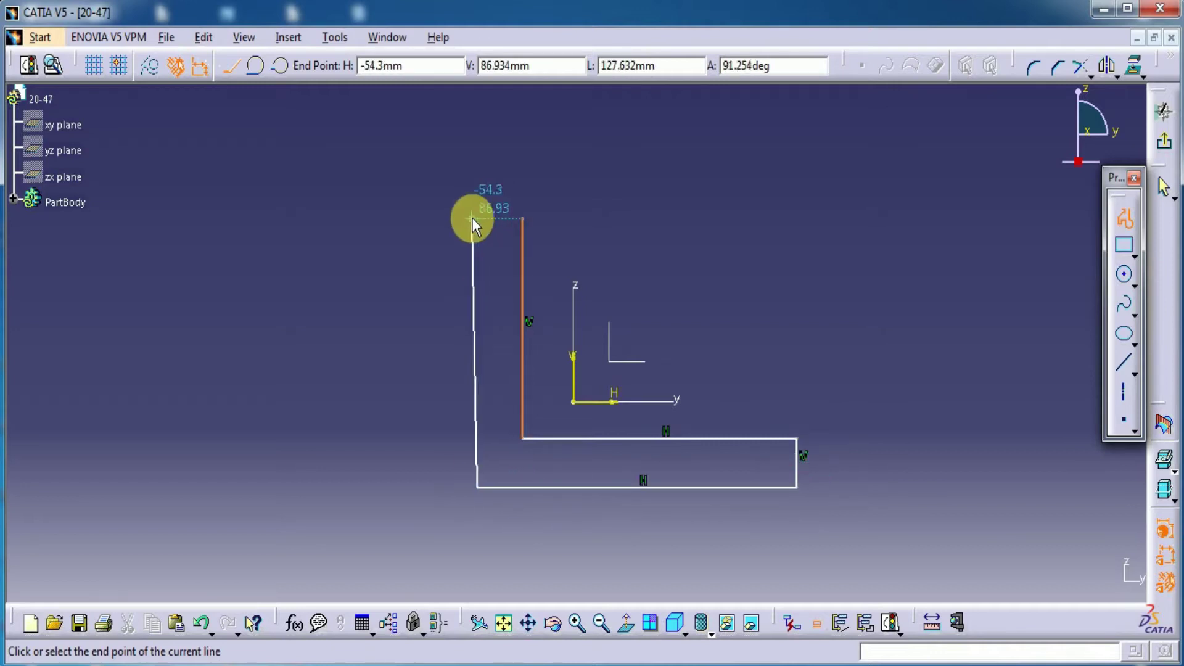
left_click(477, 217)
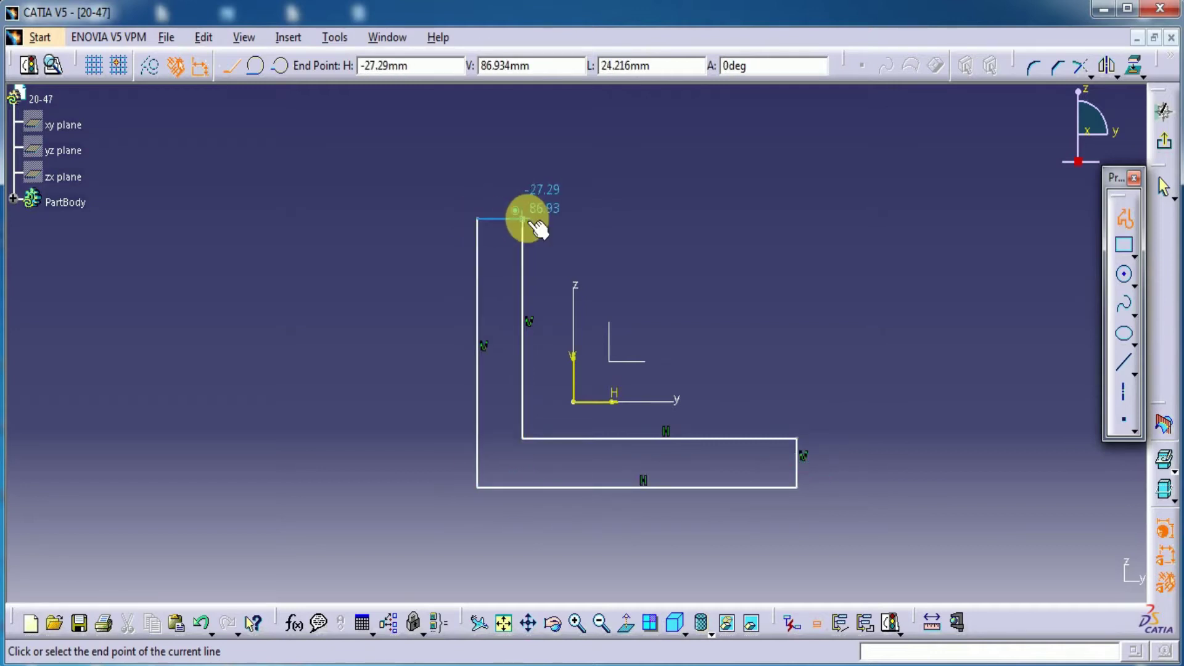
left_click(523, 218)
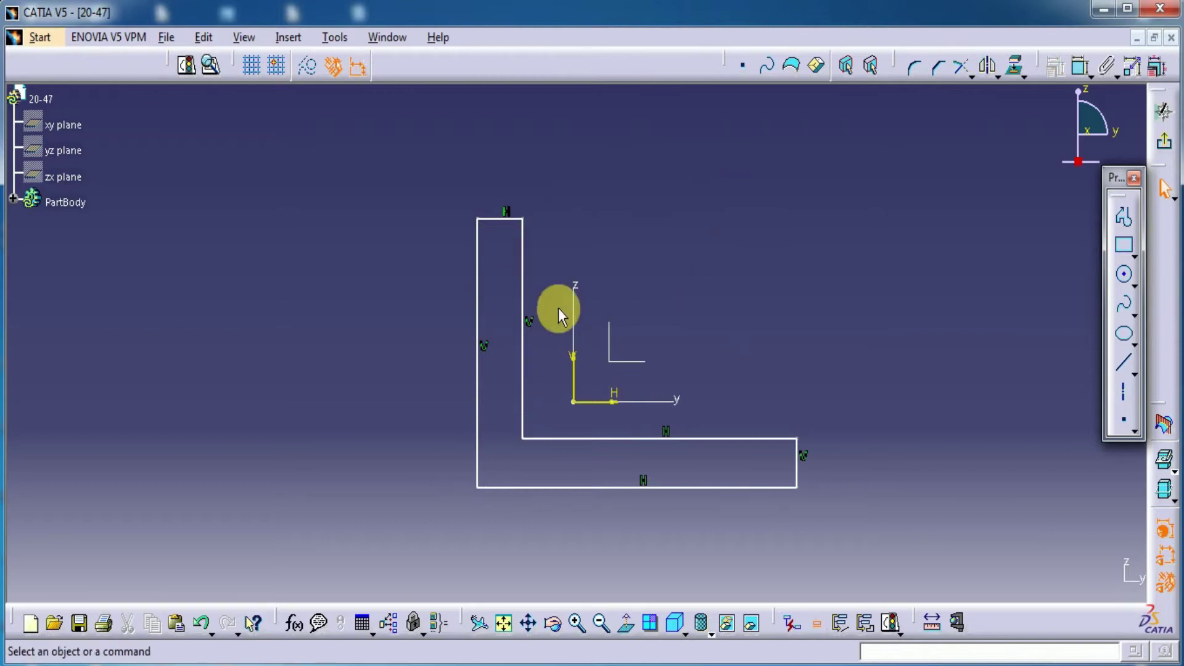
Dimension the right end and the upright's top width both to 12
left_click(1079, 65)
left_click(797, 472)
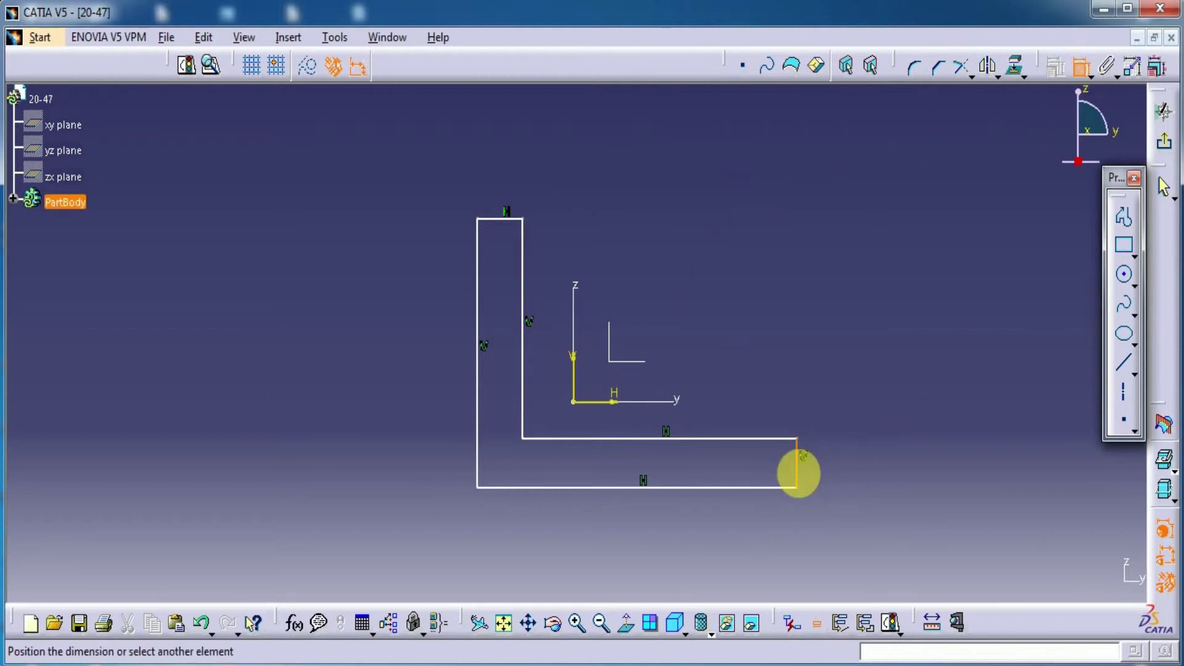
left_click(874, 464)
double_click(879, 463)
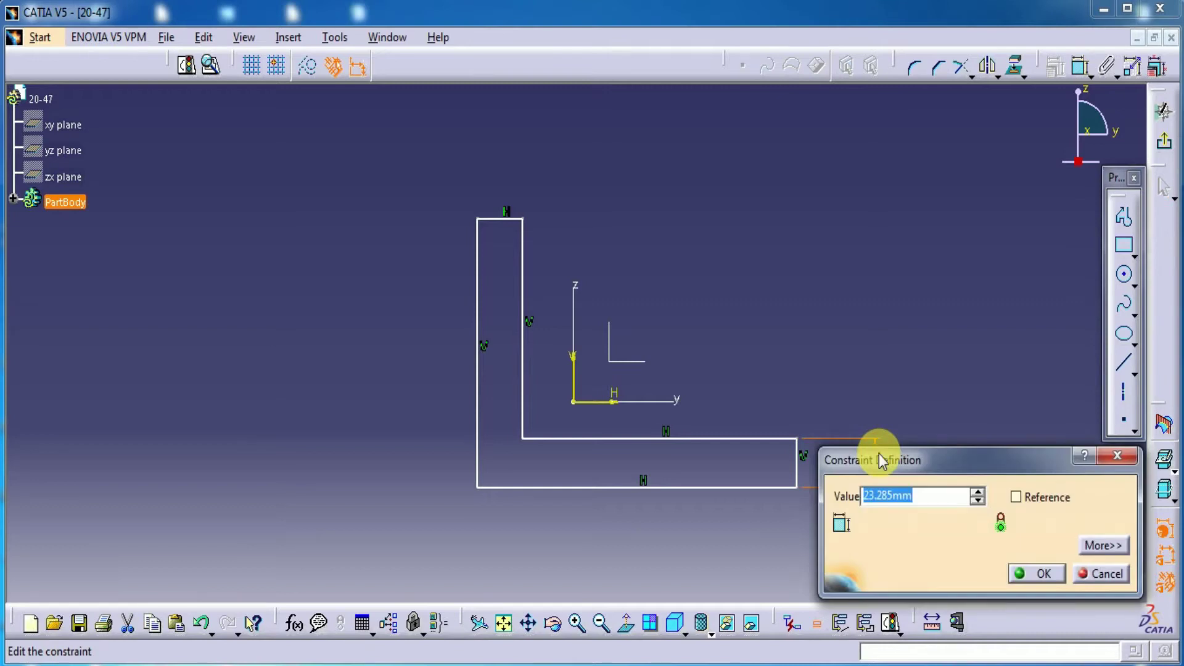
type("12")
key("Return")
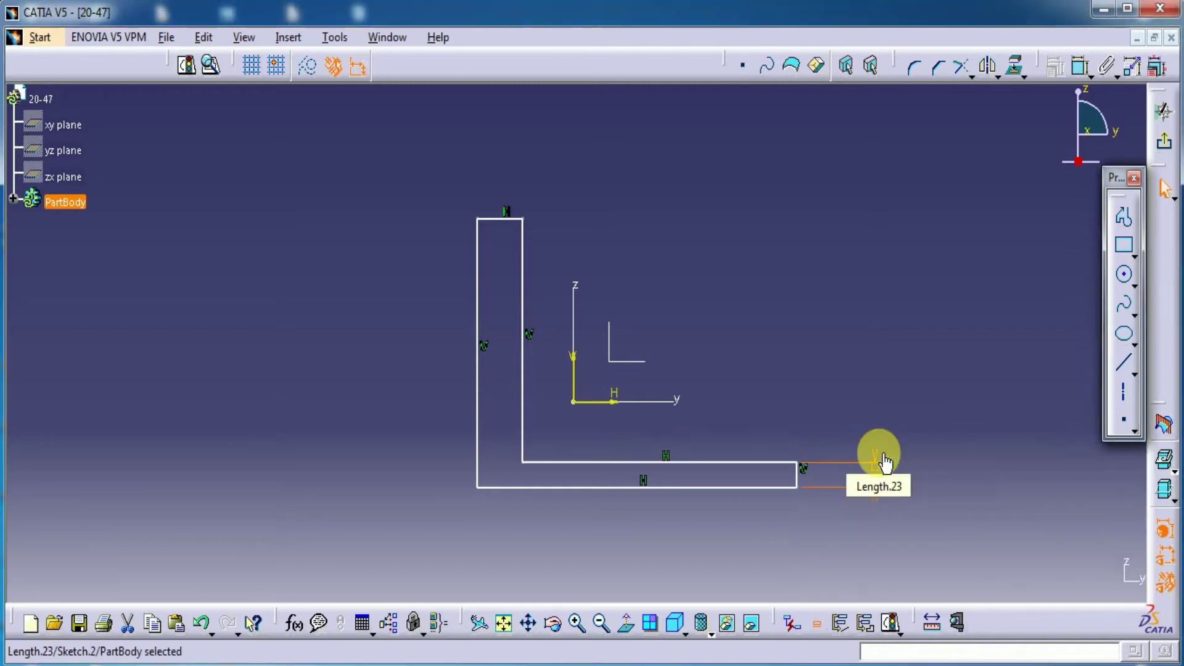
left_click(500, 218)
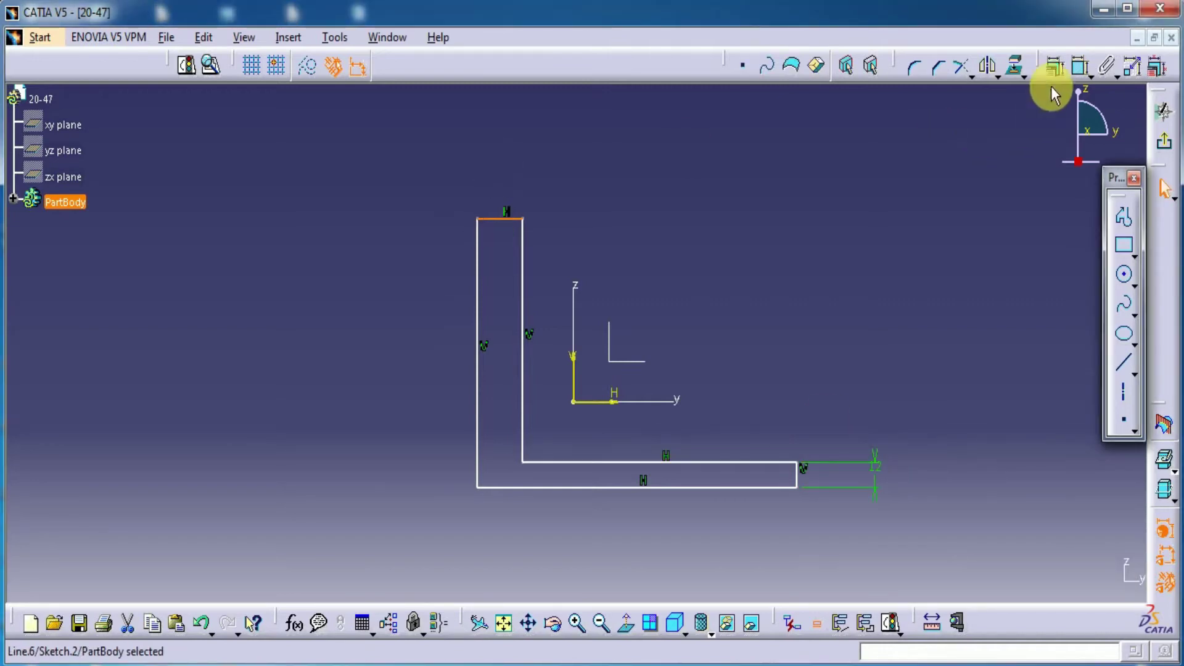
left_click(1079, 65)
left_click(562, 191)
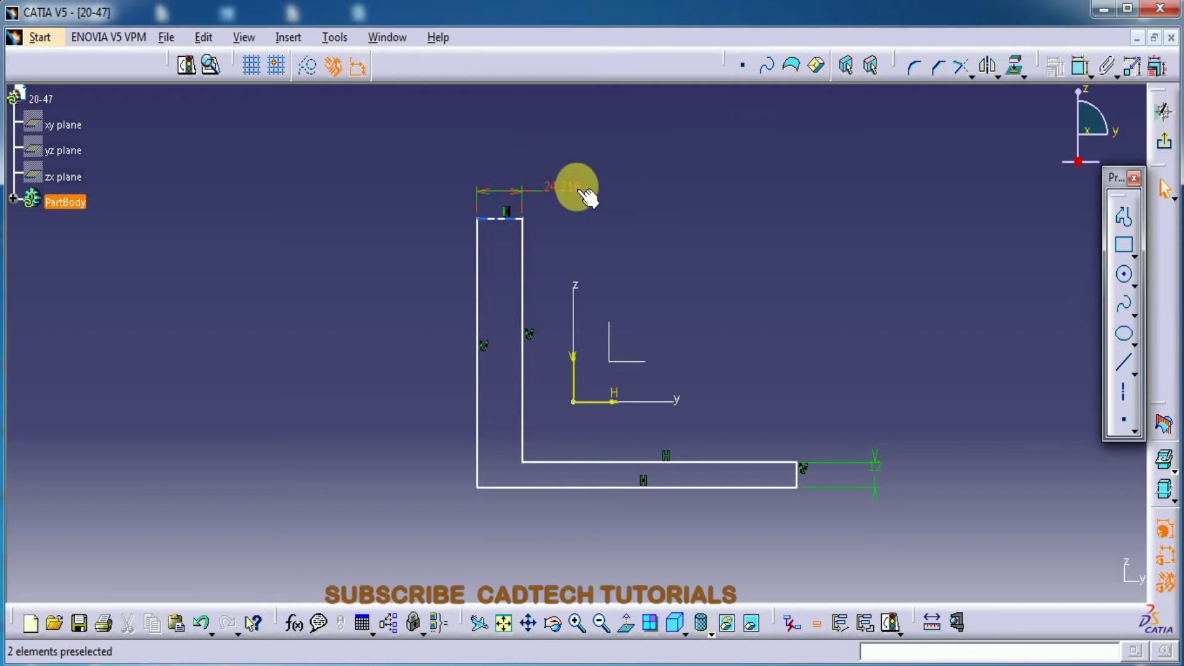
double_click(563, 188)
type("12mm")
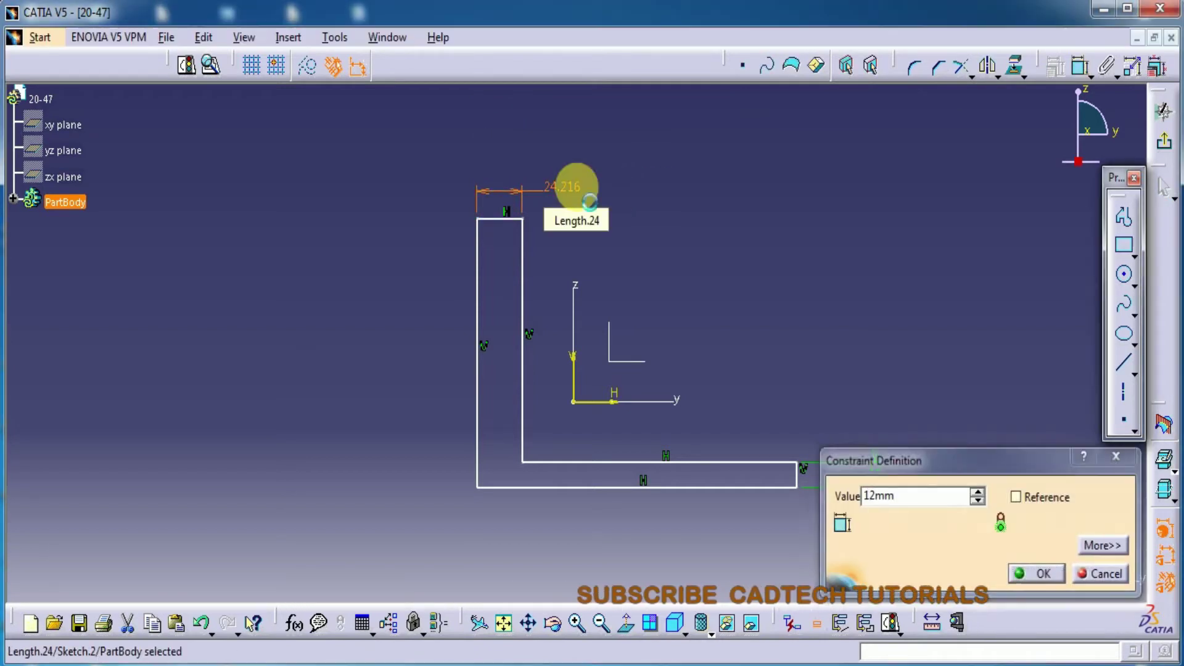
key("Return")
Dimension the upright height to 60 and base length to 66, then dismiss the notification
left_click(1080, 66)
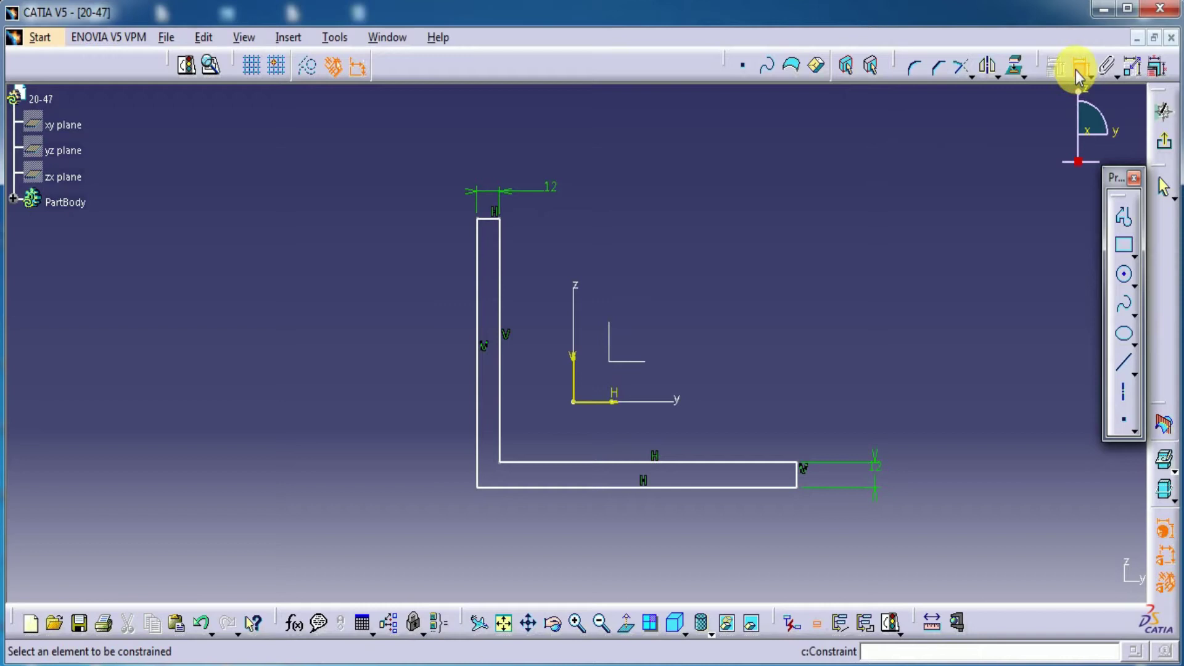
left_click(478, 395)
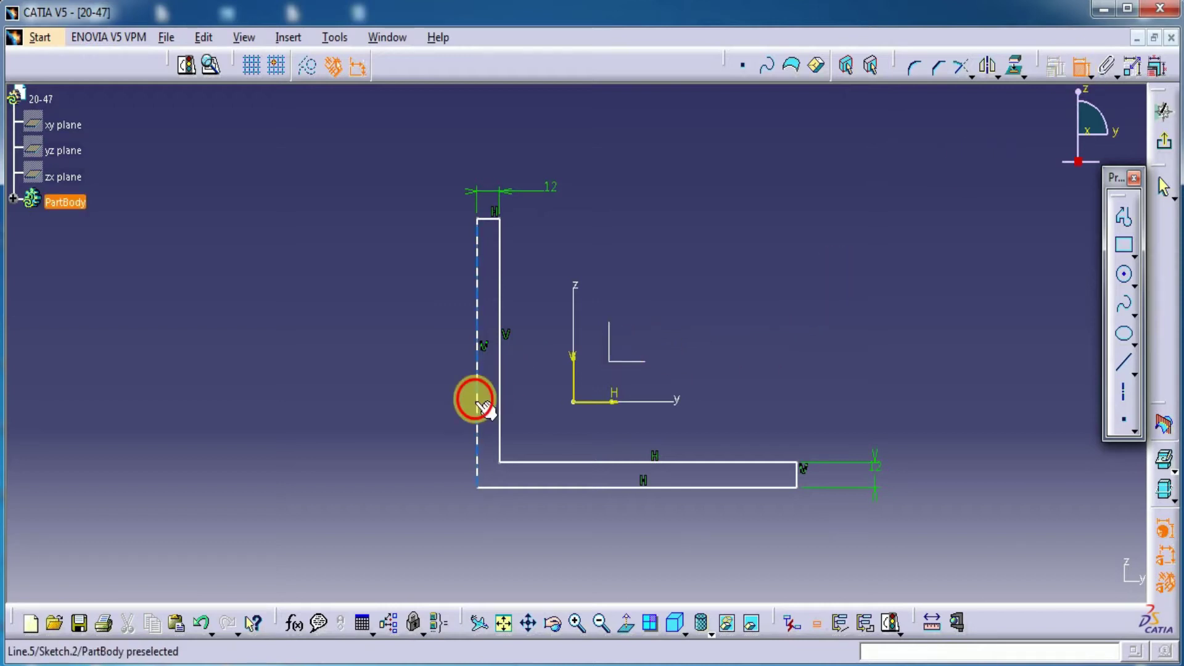
left_click(422, 352)
double_click(423, 352)
type("60")
key("Return")
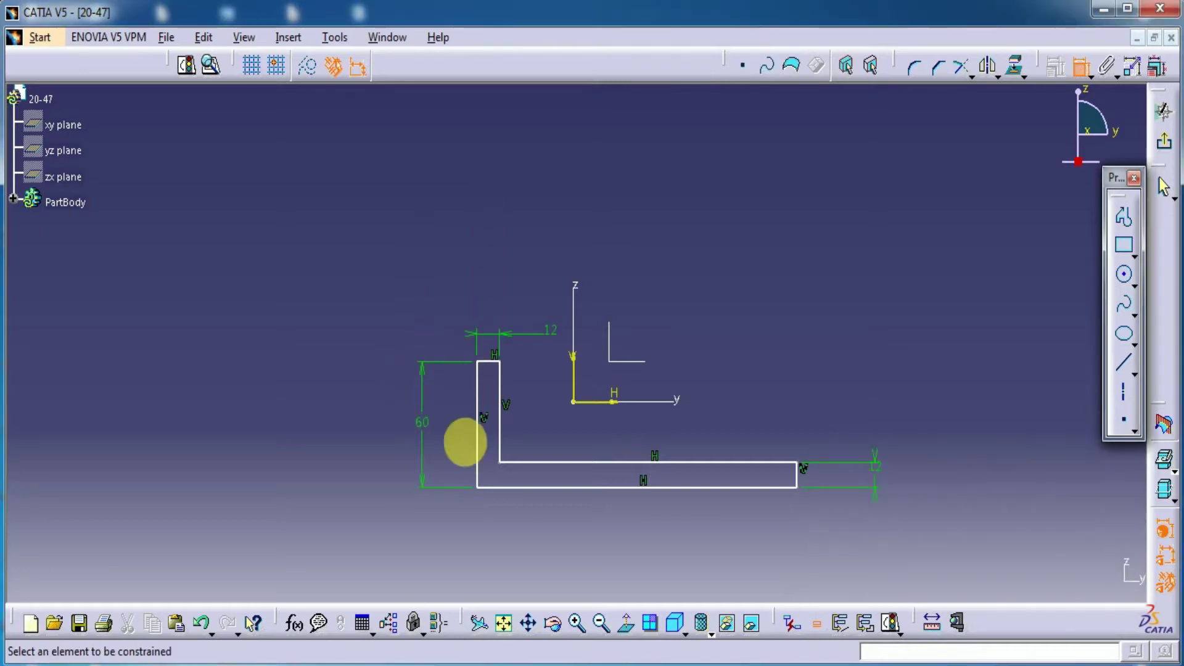
left_click(529, 487)
left_click(521, 532)
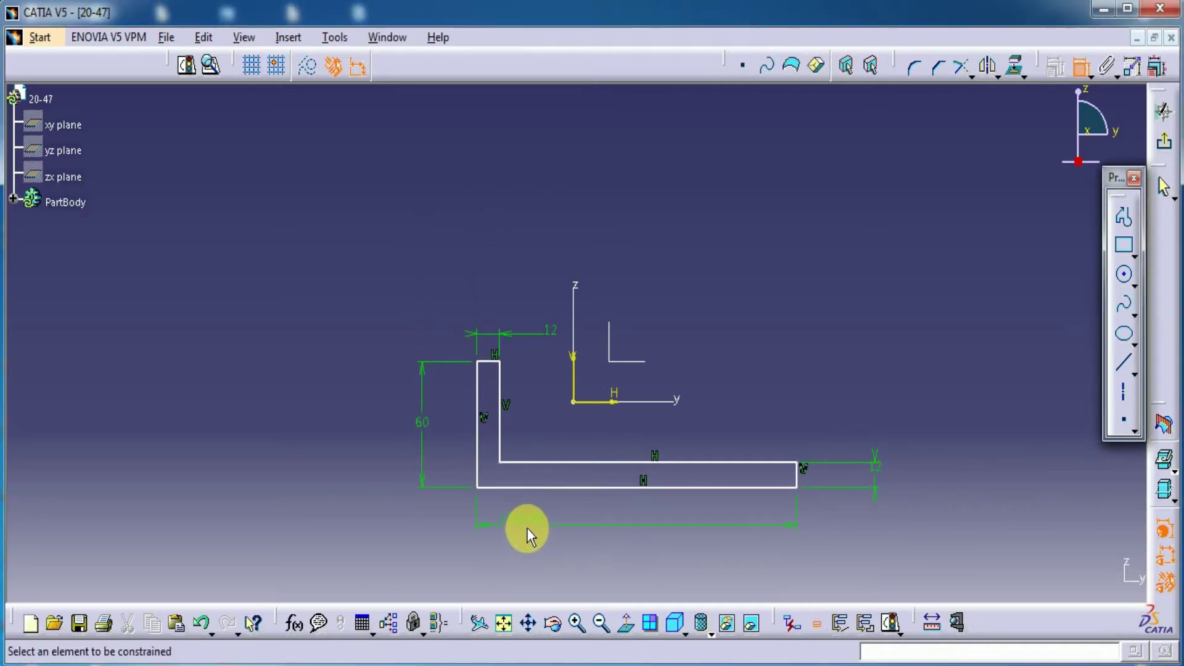
double_click(534, 525)
type("60")
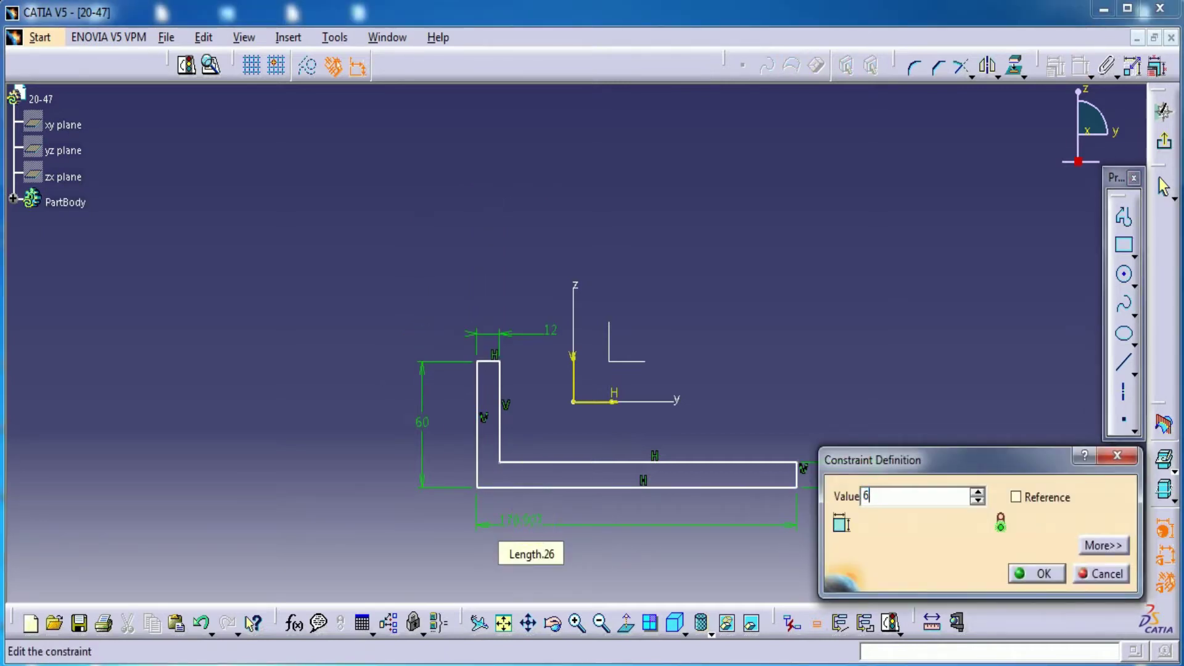
key("Return")
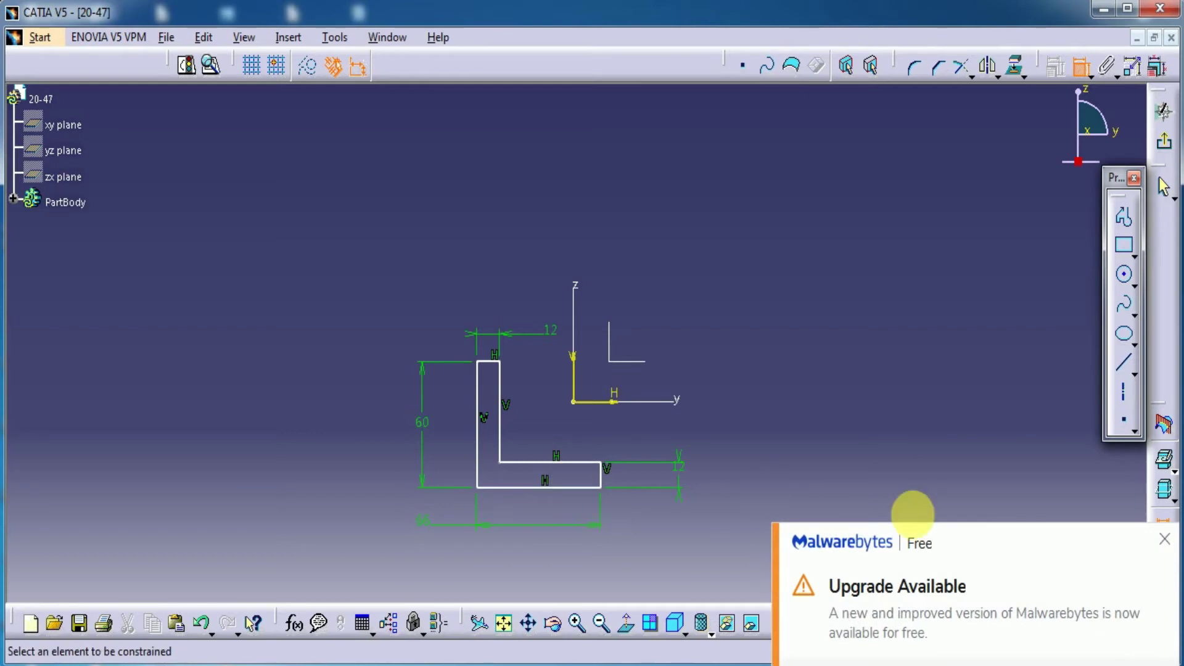
left_click(1164, 539)
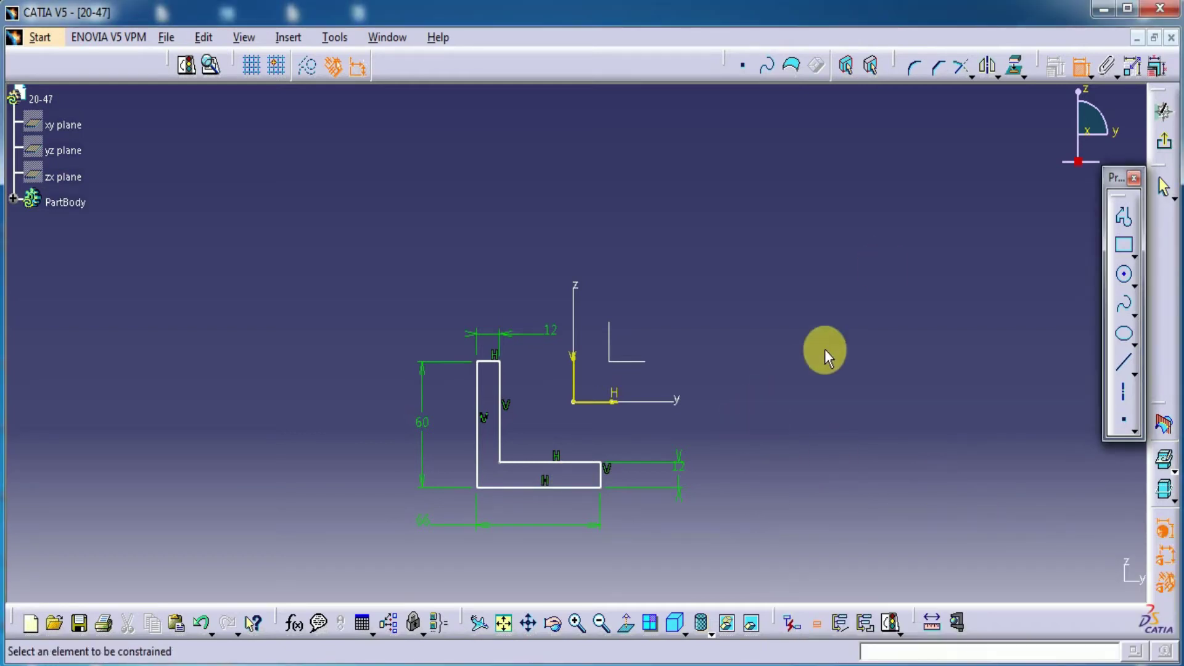
Make the base edge coincident with the H axis and the upright edge with the V axis
left_click(561, 487)
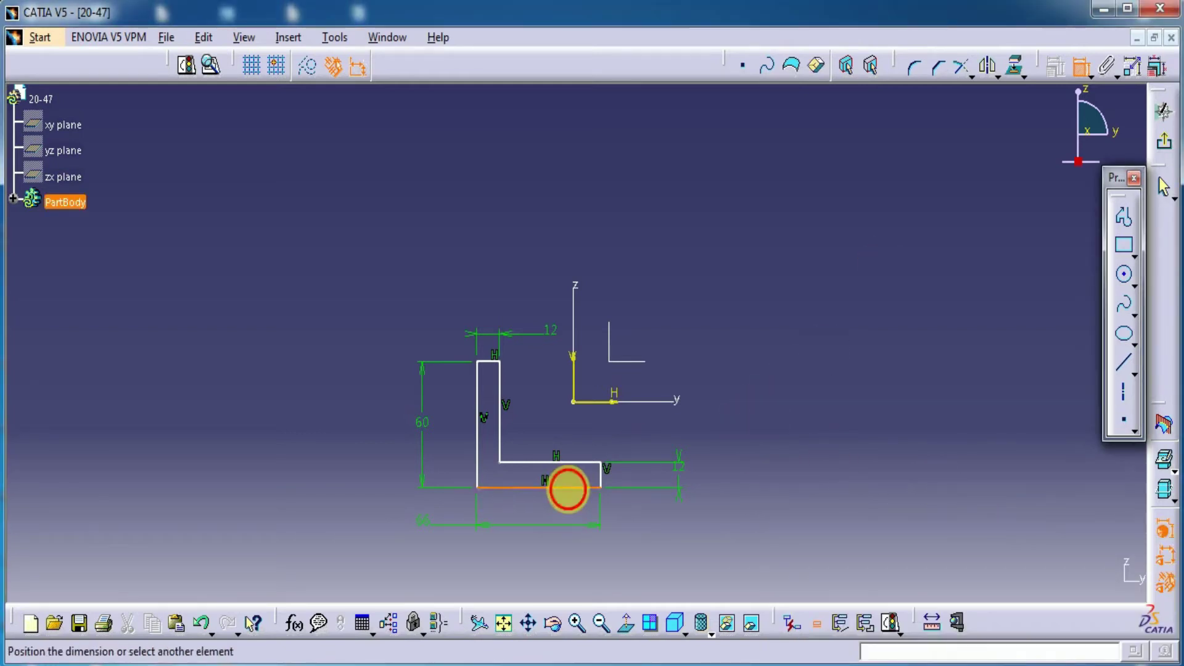
left_click(617, 404)
right_click(835, 395)
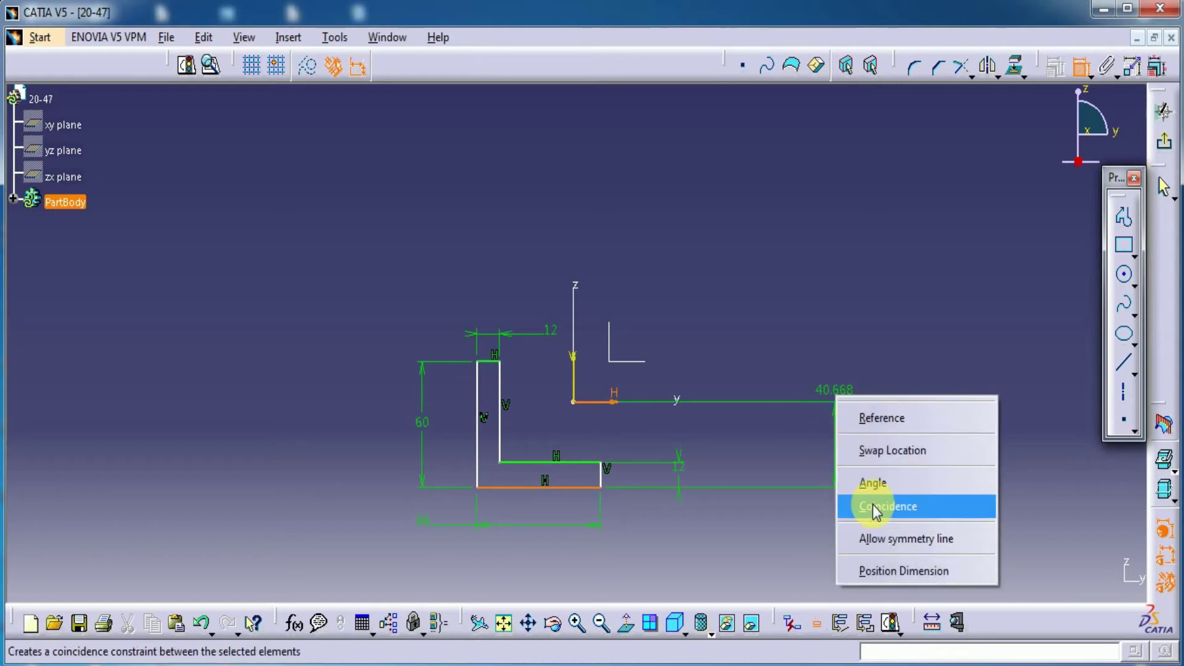
left_click(860, 503)
left_click(479, 365)
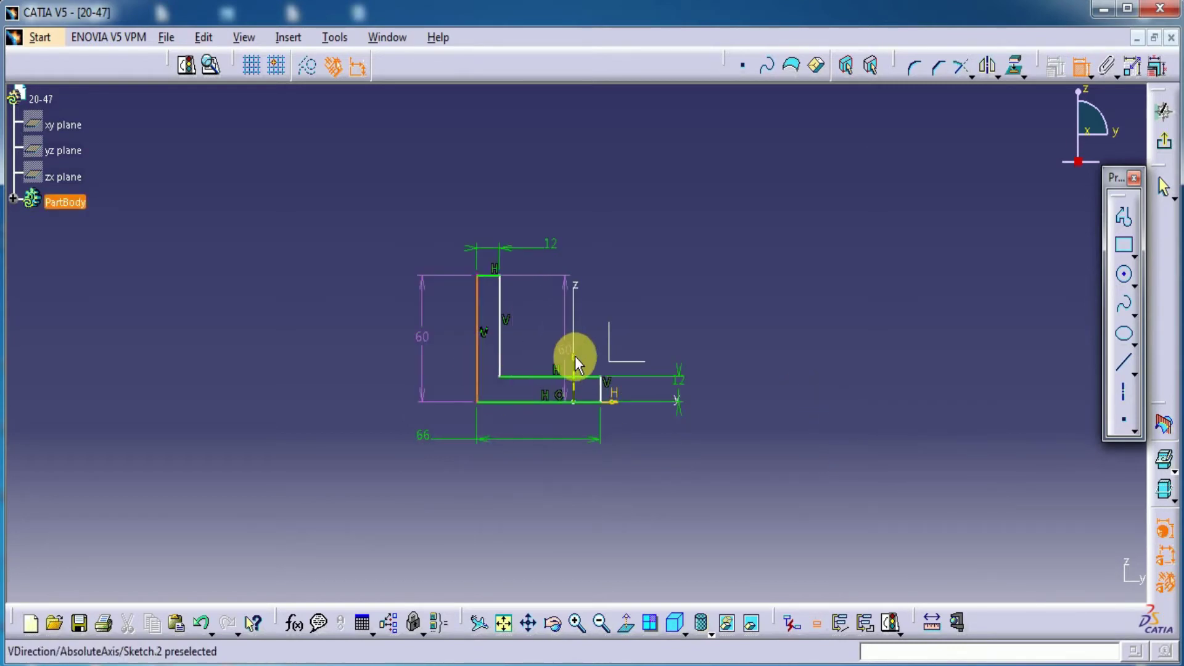
right_click(823, 273)
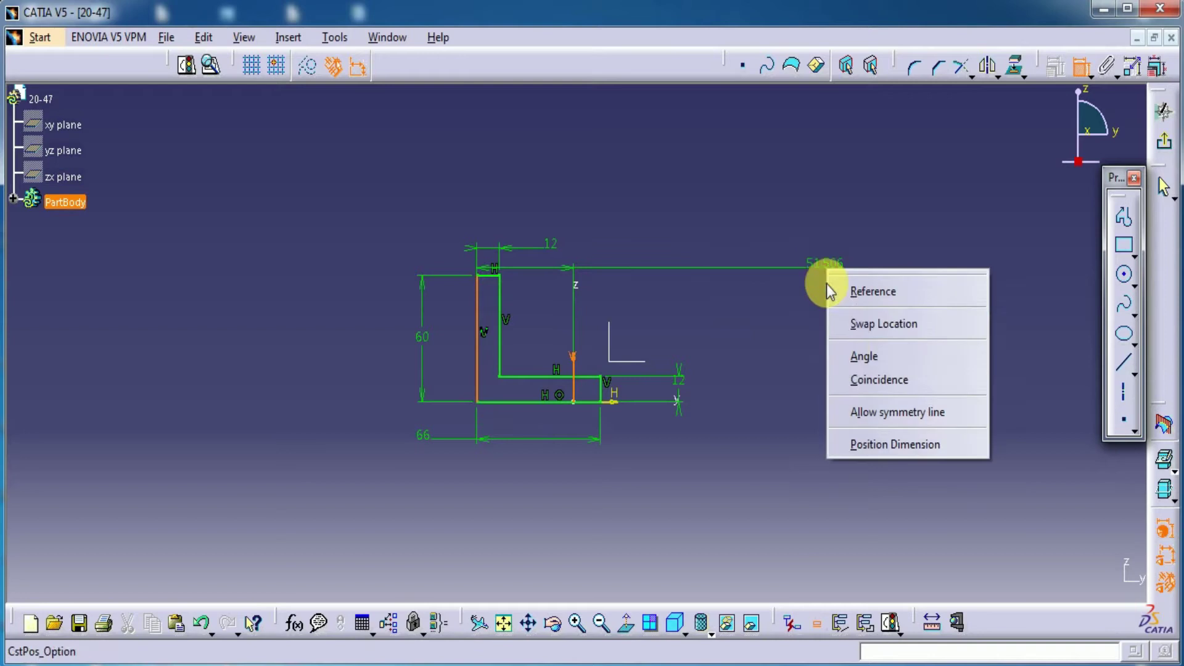
left_click(863, 381)
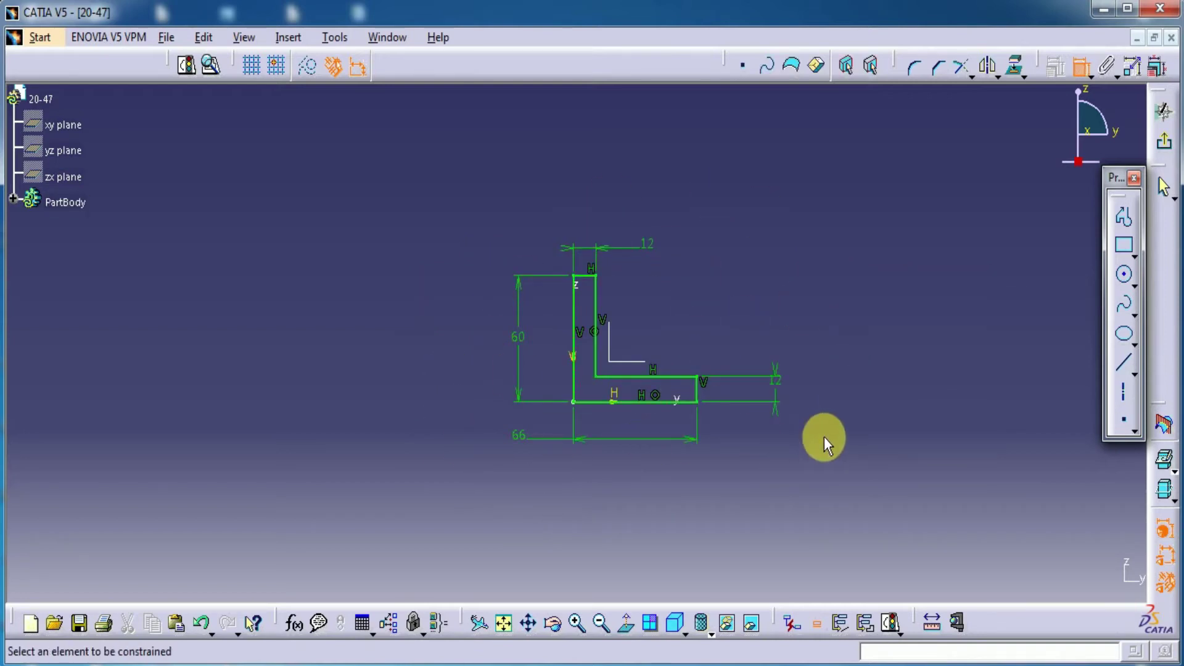
left_click(1164, 142)
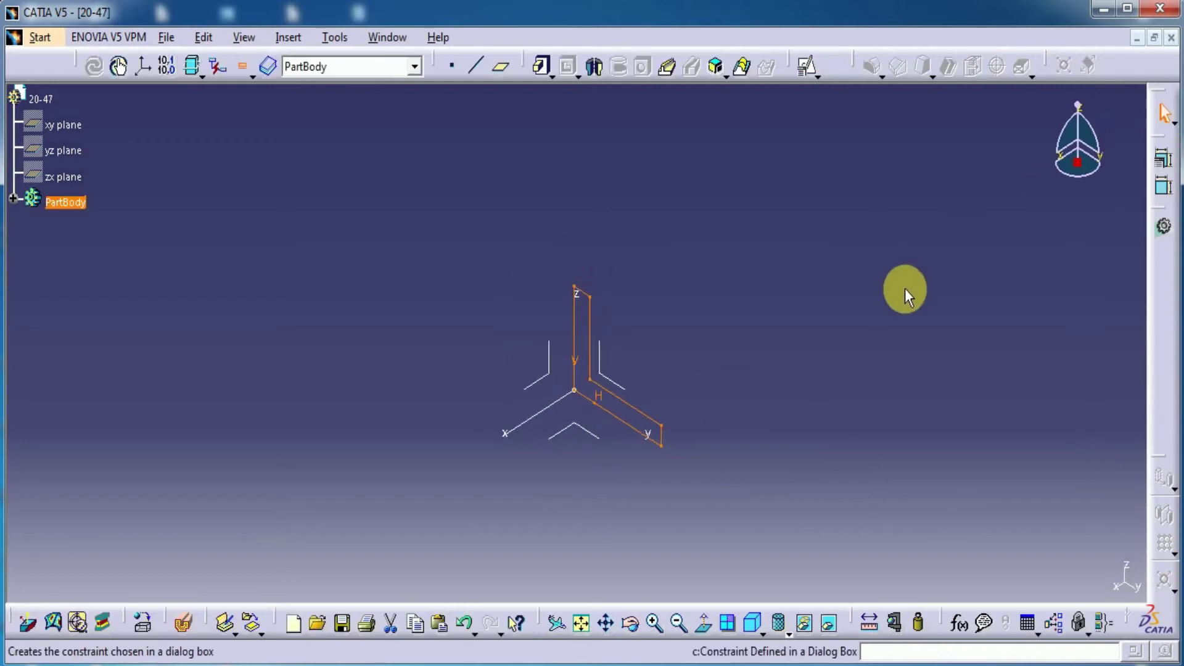
Pad the L-shaped sketch 21 mm with mirrored extent
left_click(541, 65)
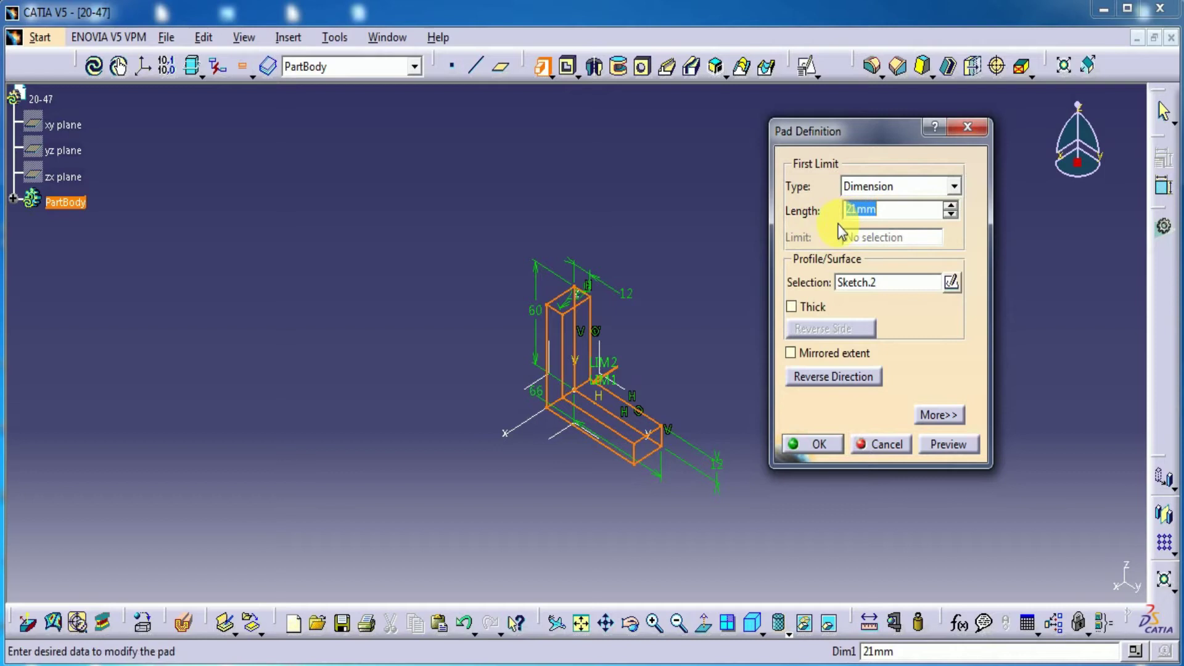
left_click(791, 352)
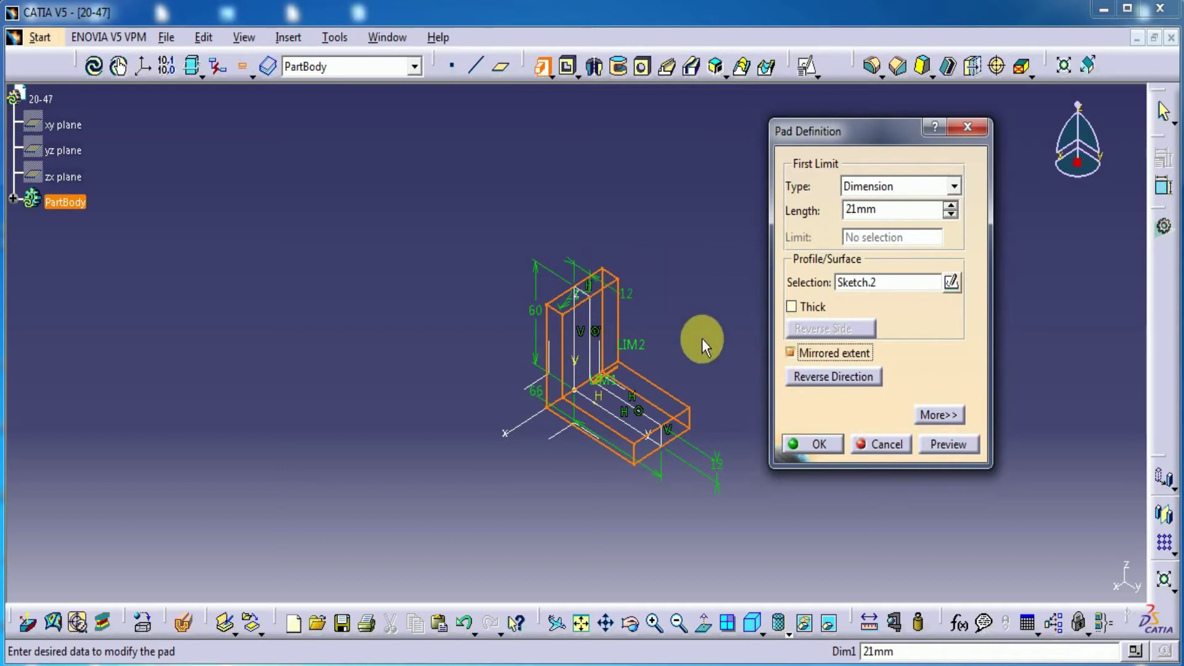
left_click(948, 444)
left_click(820, 444)
mouse_move(758, 297)
middle_mouse_down()
mouse_move(765, 331)
mouse_move(755, 327)
middle_mouse_up()
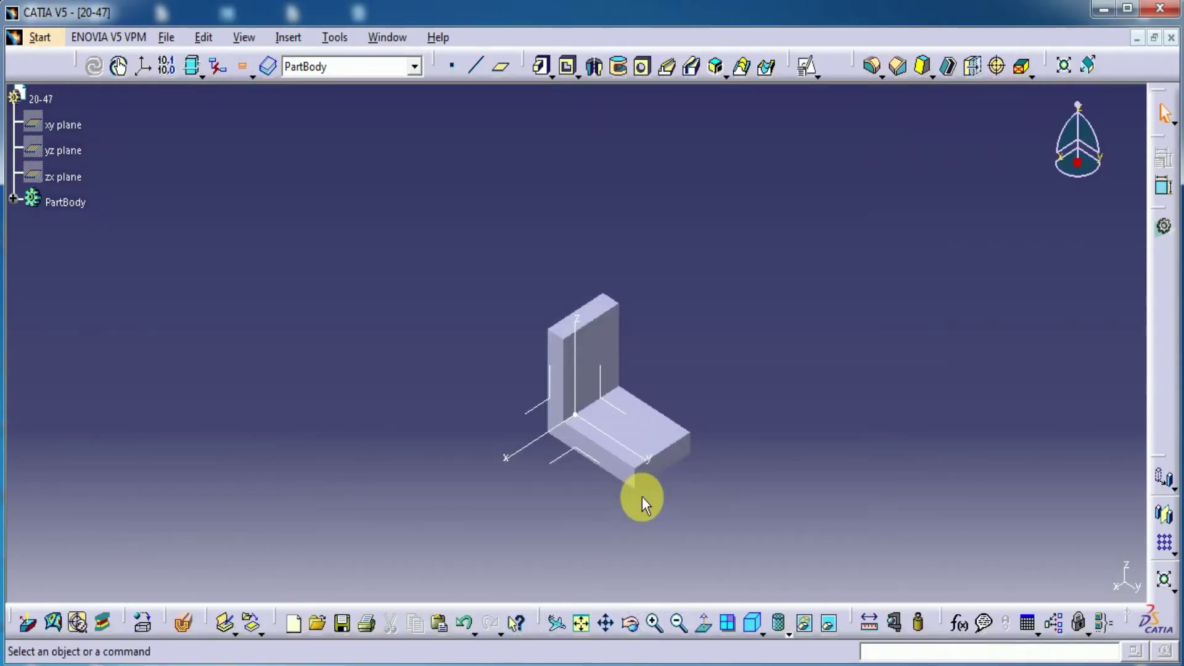
Start a sketch on the profile plane and project the upright's and base's inner edges
left_click(614, 404)
left_click(807, 66)
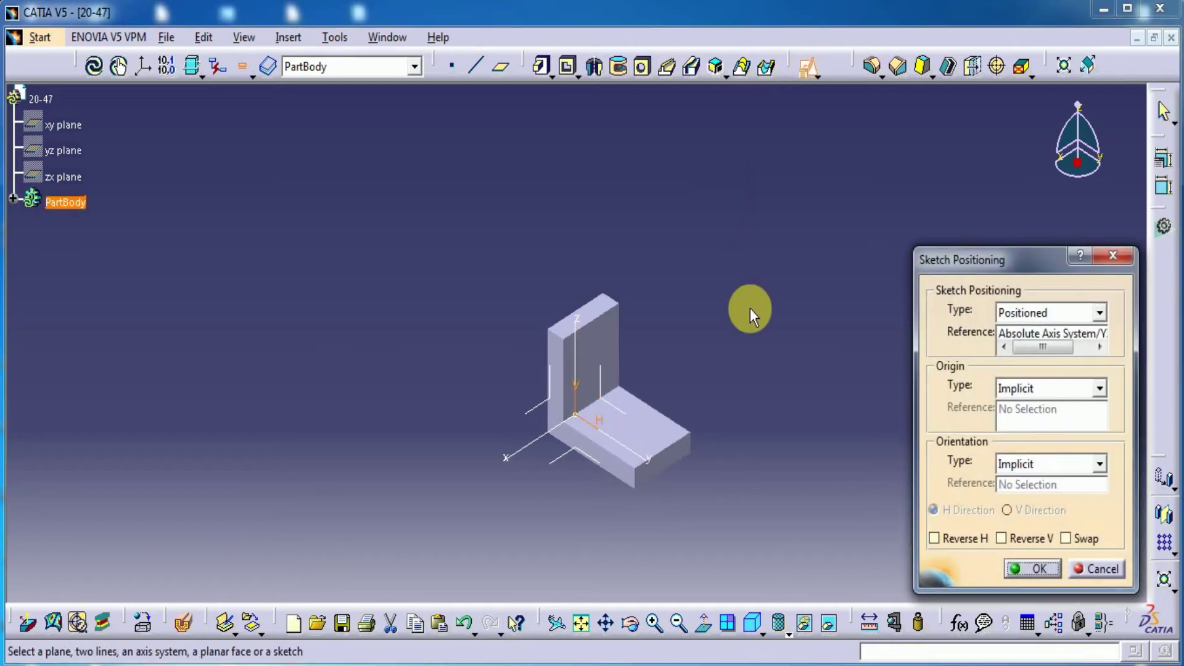
left_click(1027, 567)
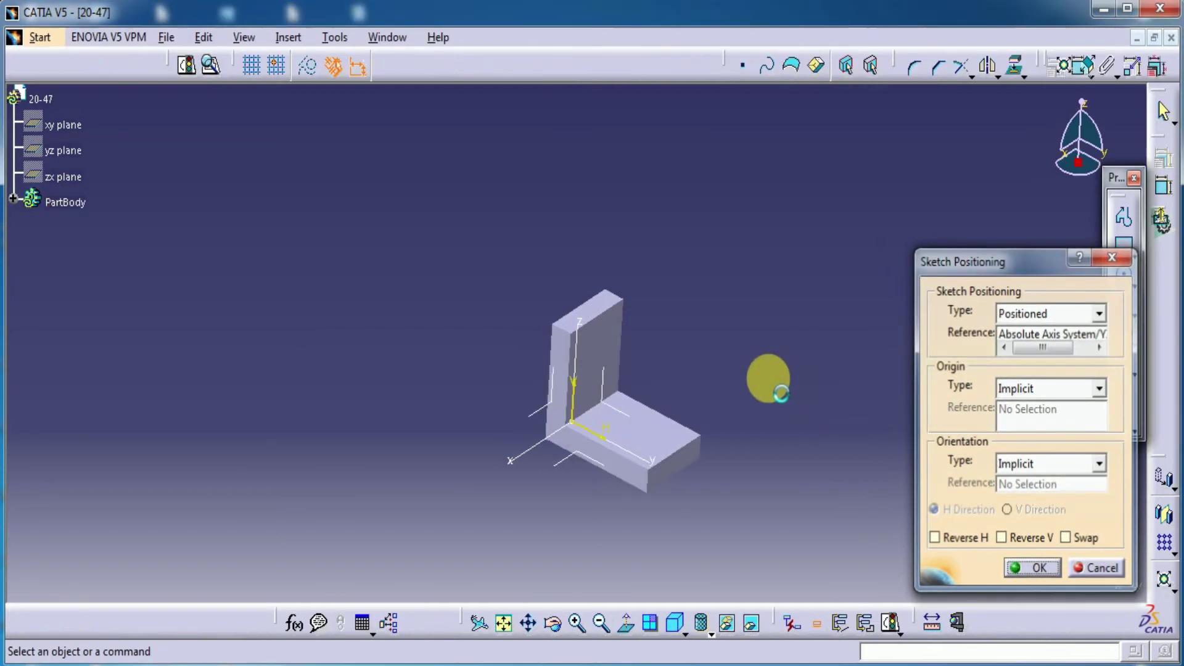
mouse_move(746, 364)
middle_mouse_down()
mouse_move(716, 249)
mouse_move(695, 267)
mouse_move(646, 253)
middle_mouse_up()
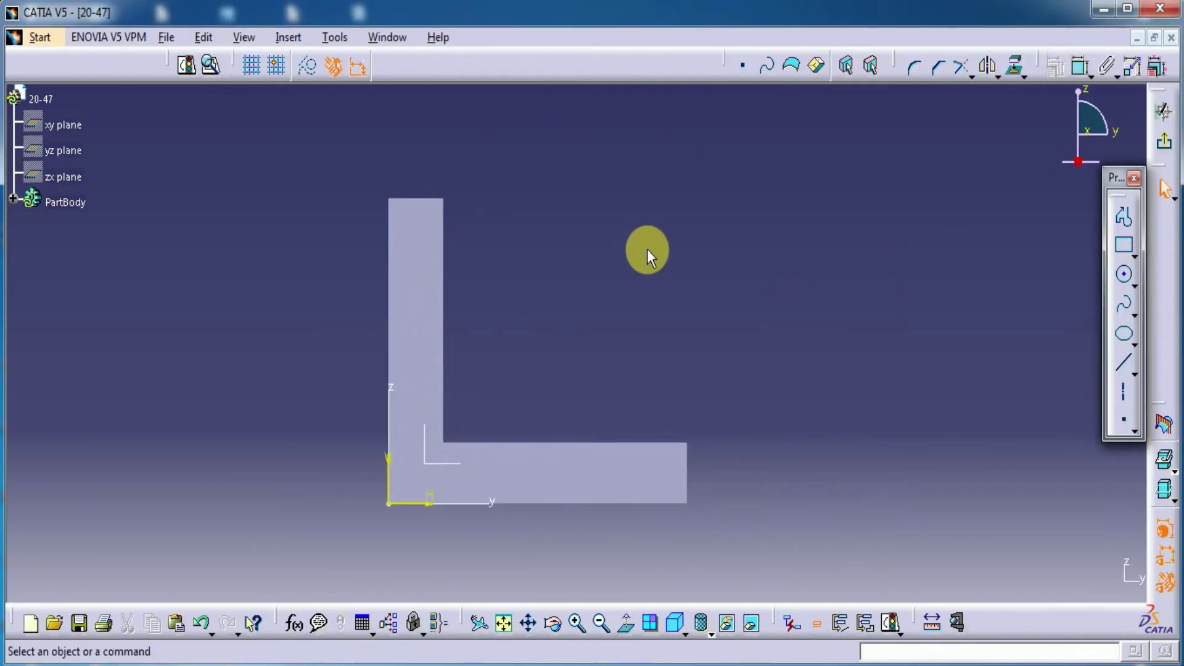
left_click(1014, 66)
left_click(446, 265)
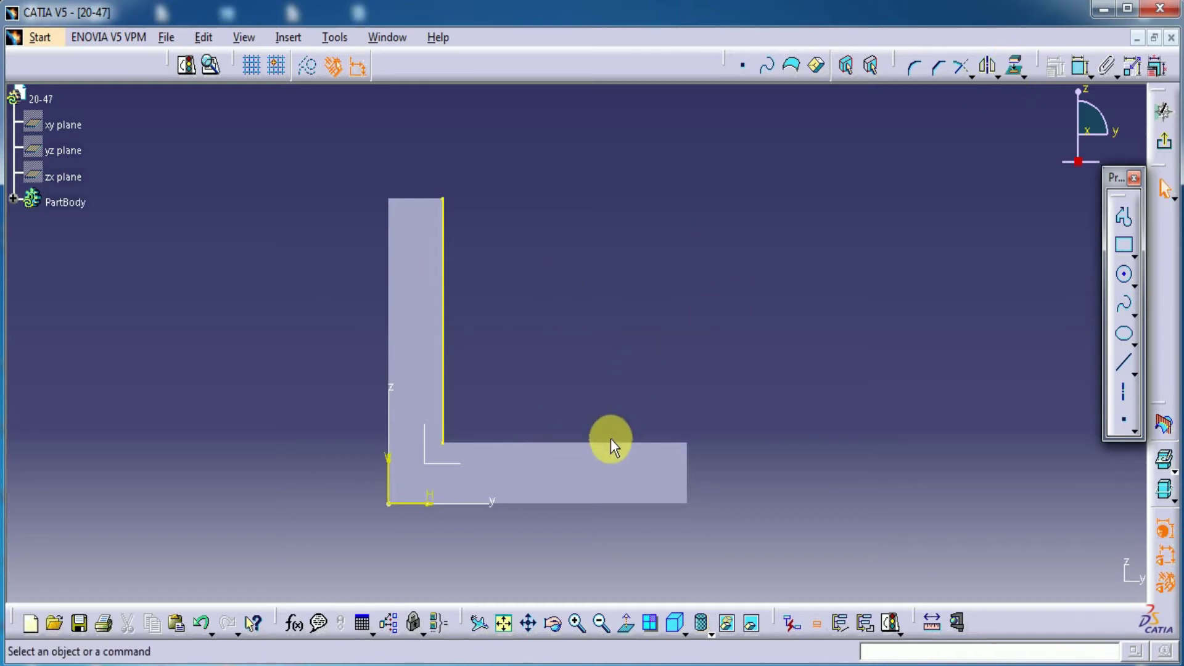
left_click(1014, 66)
left_click(657, 445)
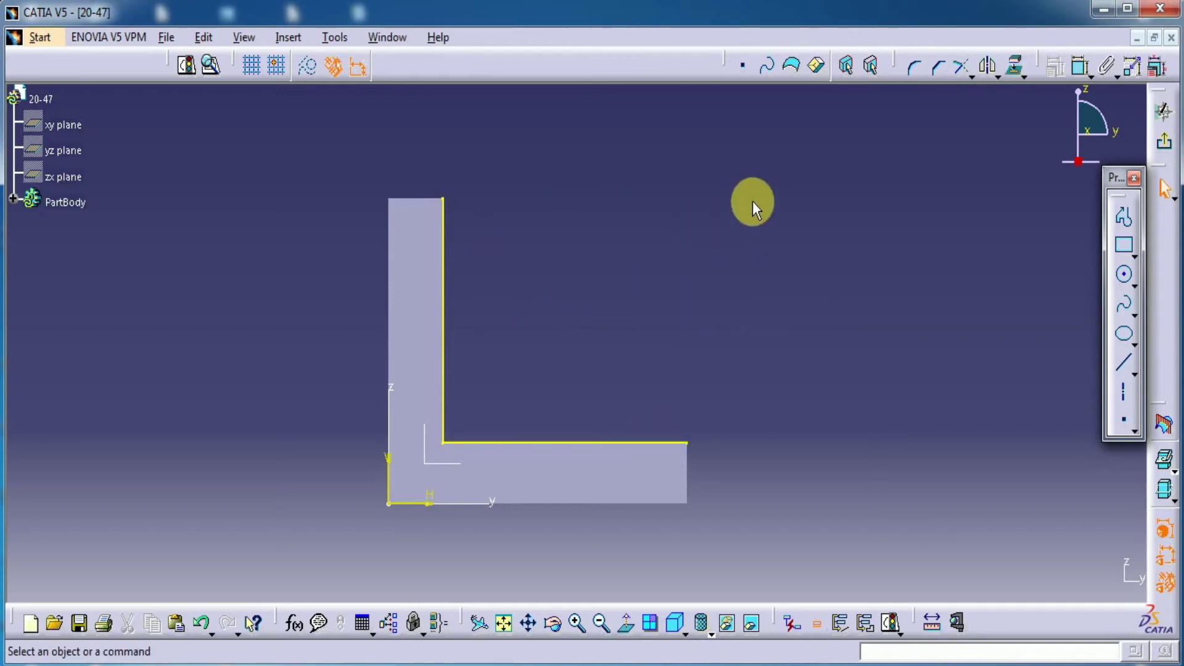
Draw the diagonal rib line from the upright's inner edge to the base top, with an angle dimension
left_click(1124, 365)
left_click(443, 267)
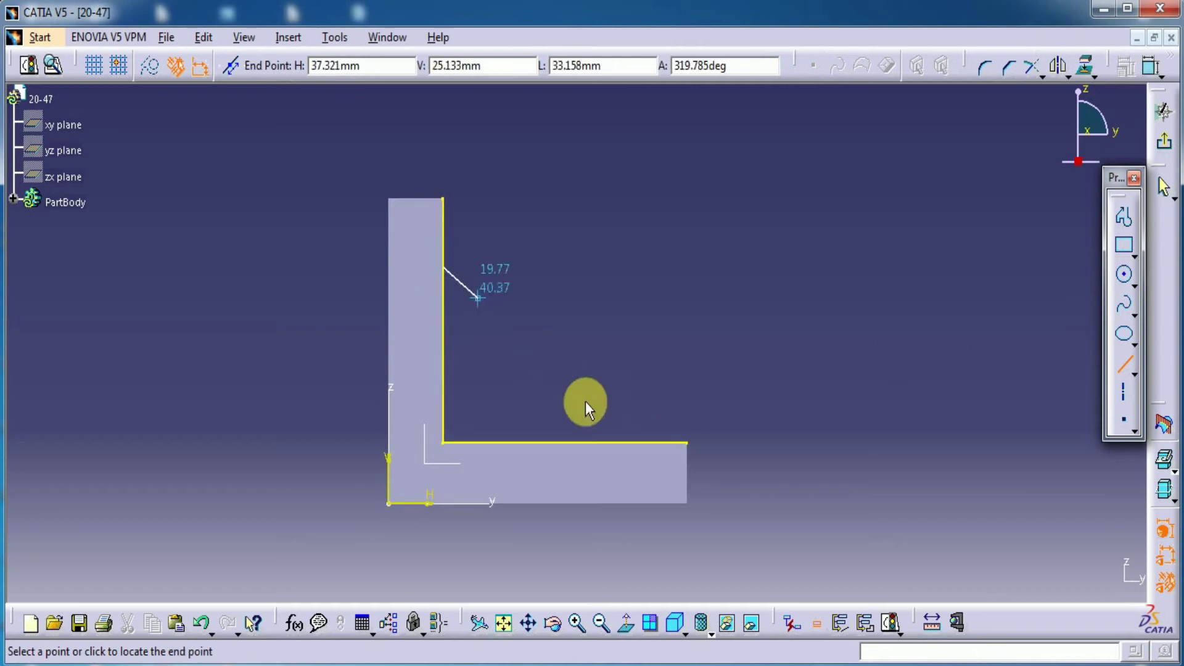
left_click(635, 440)
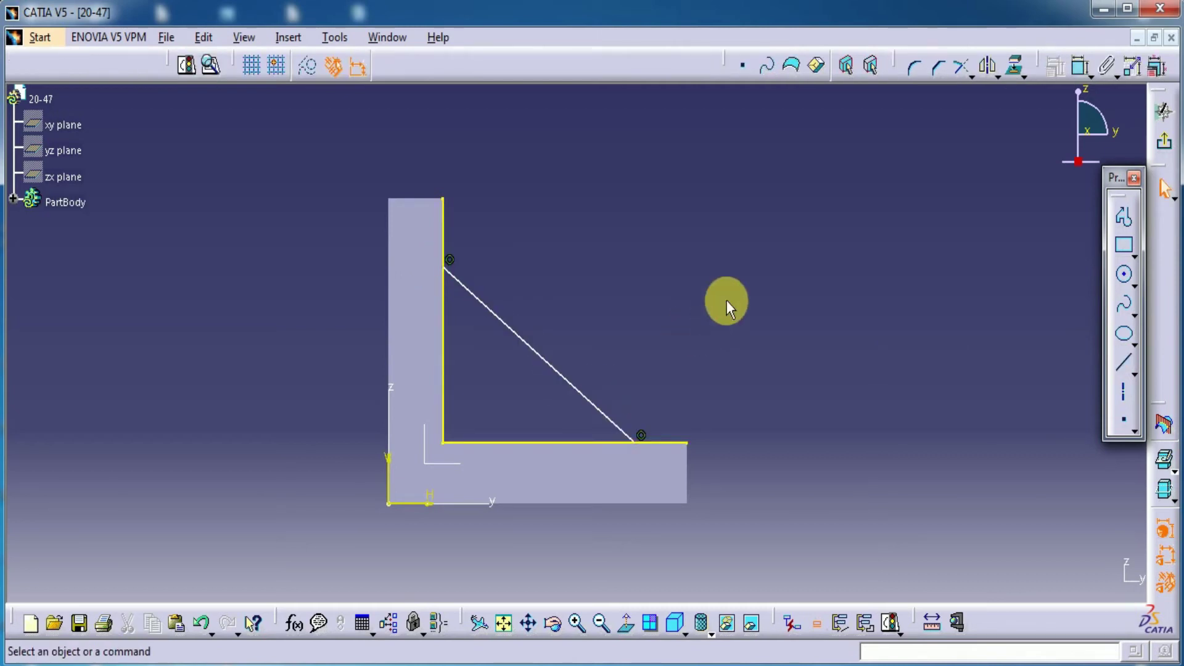
left_click(1080, 66)
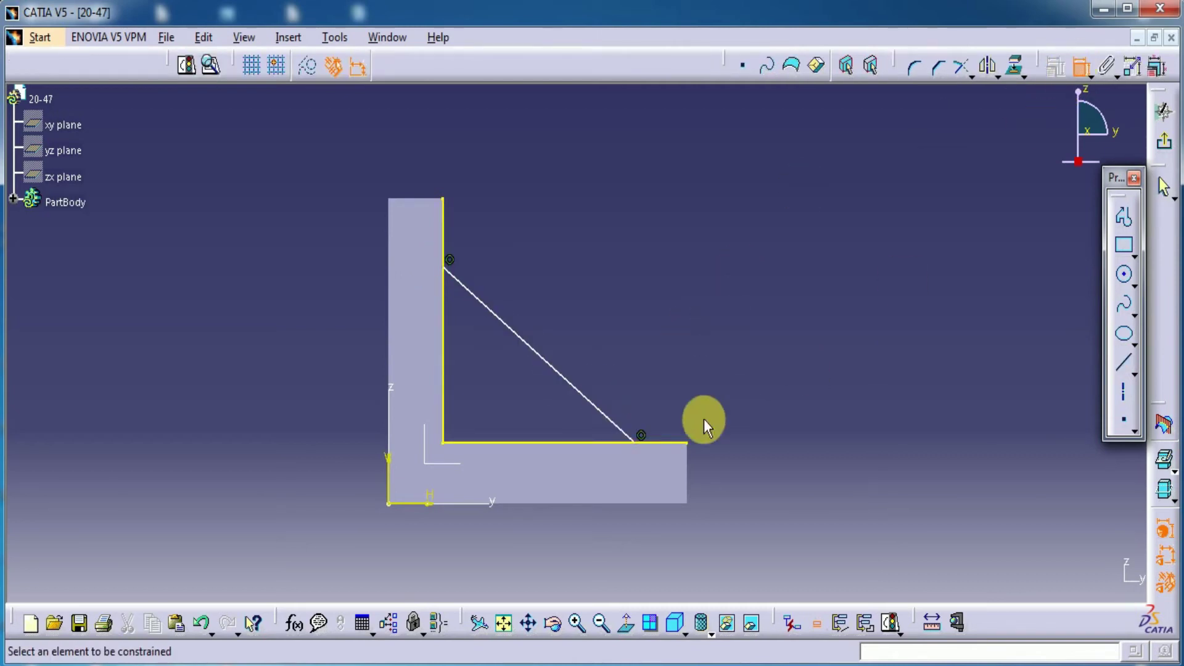
left_click(635, 445)
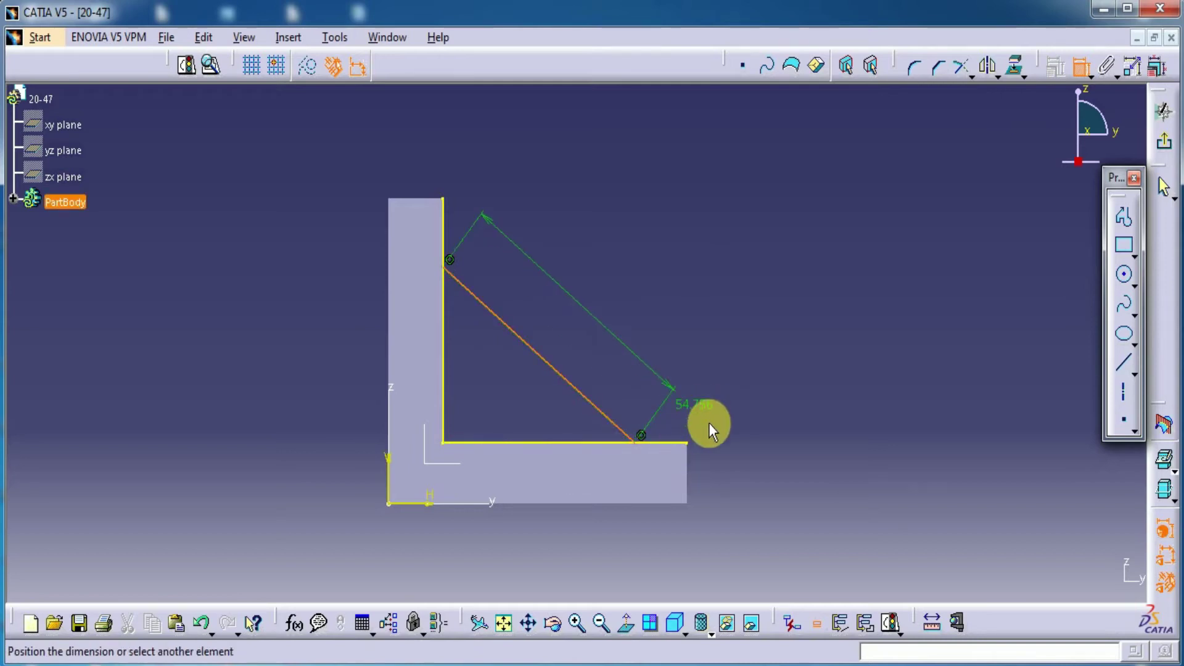
left_click(688, 441)
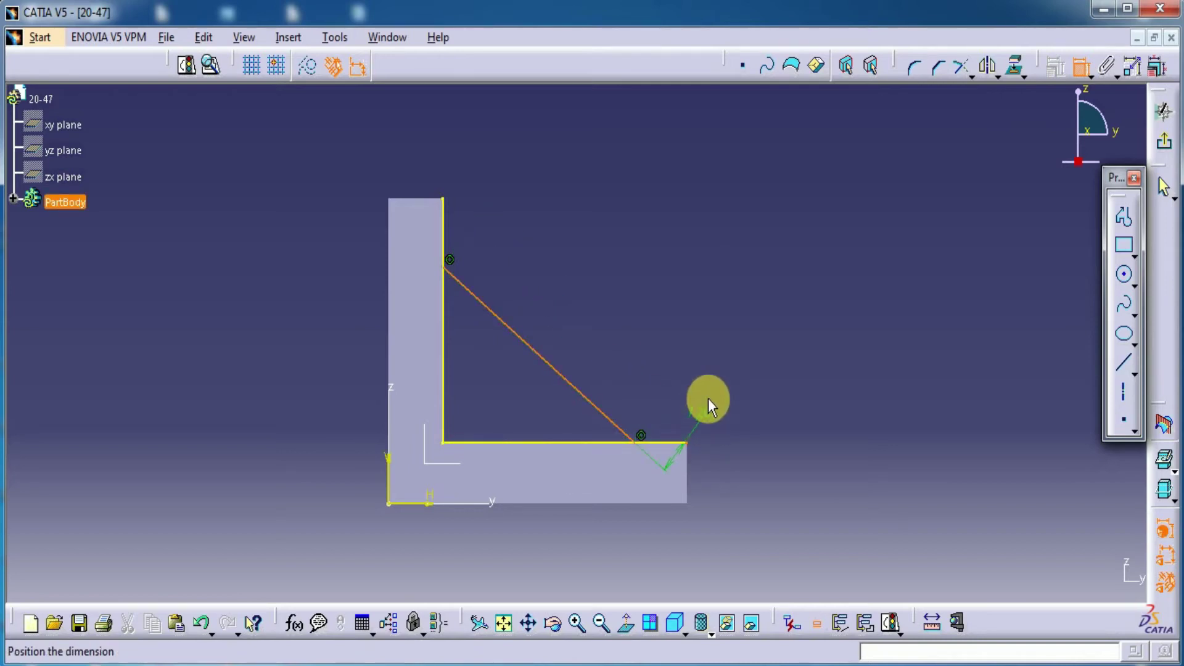
left_click(645, 456)
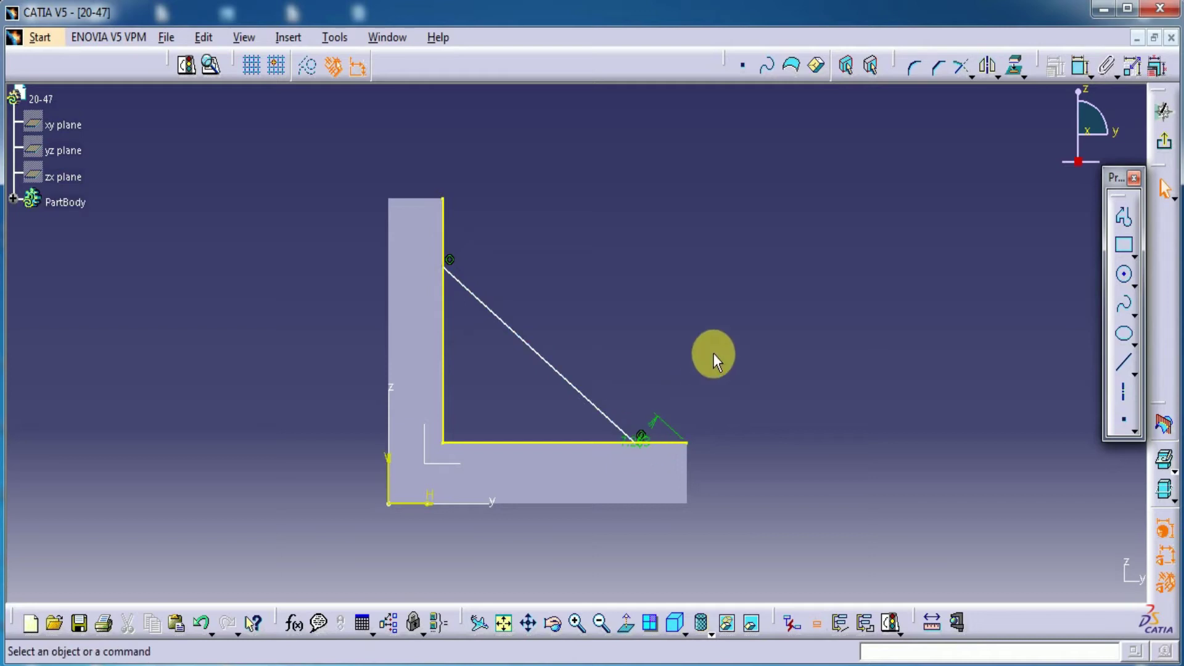
Make the diagonal's lower endpoint coincident with the base's outer corner
left_click(1081, 69)
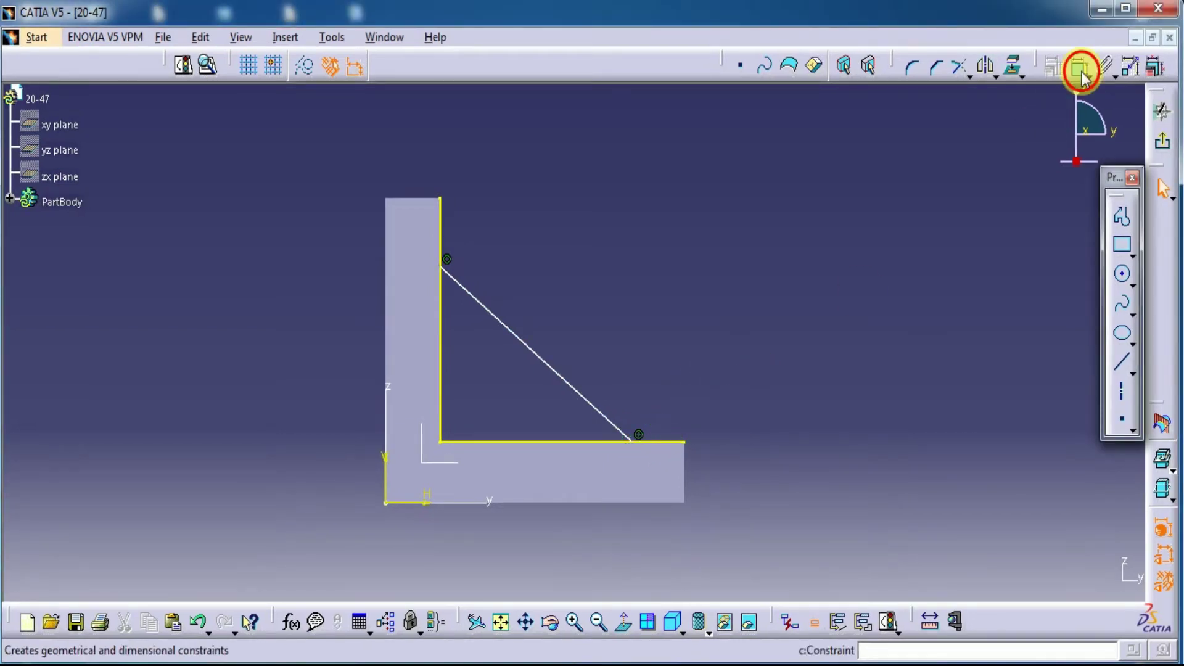
left_click(637, 453)
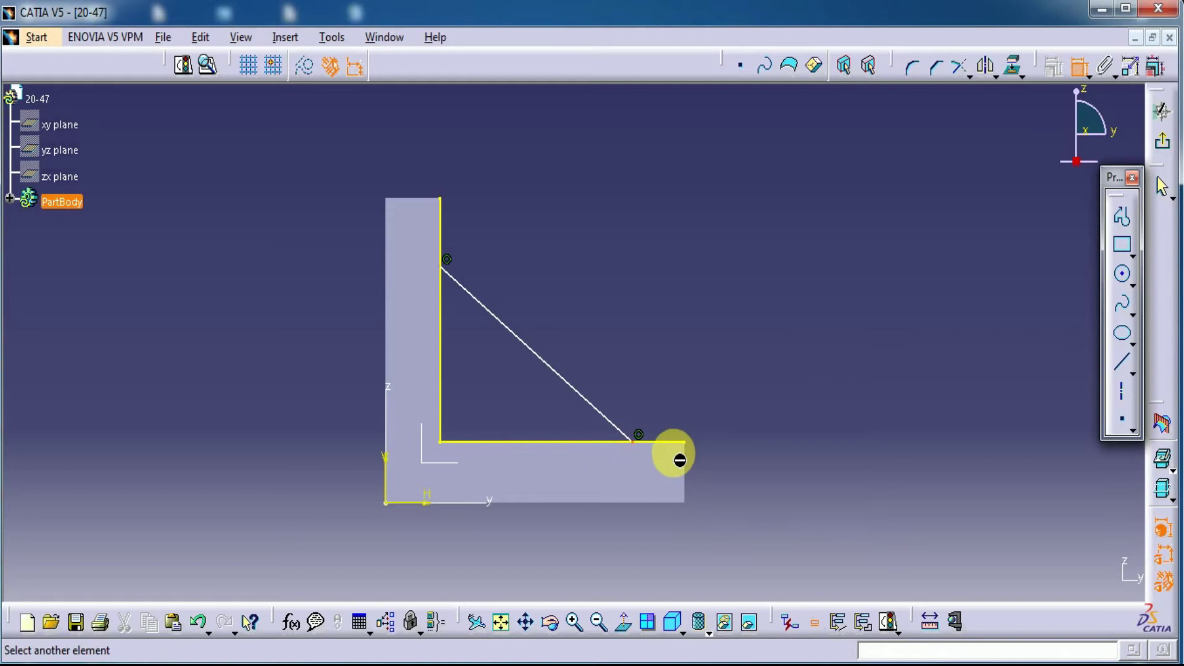
left_click(685, 444)
right_click(745, 318)
left_click(778, 462)
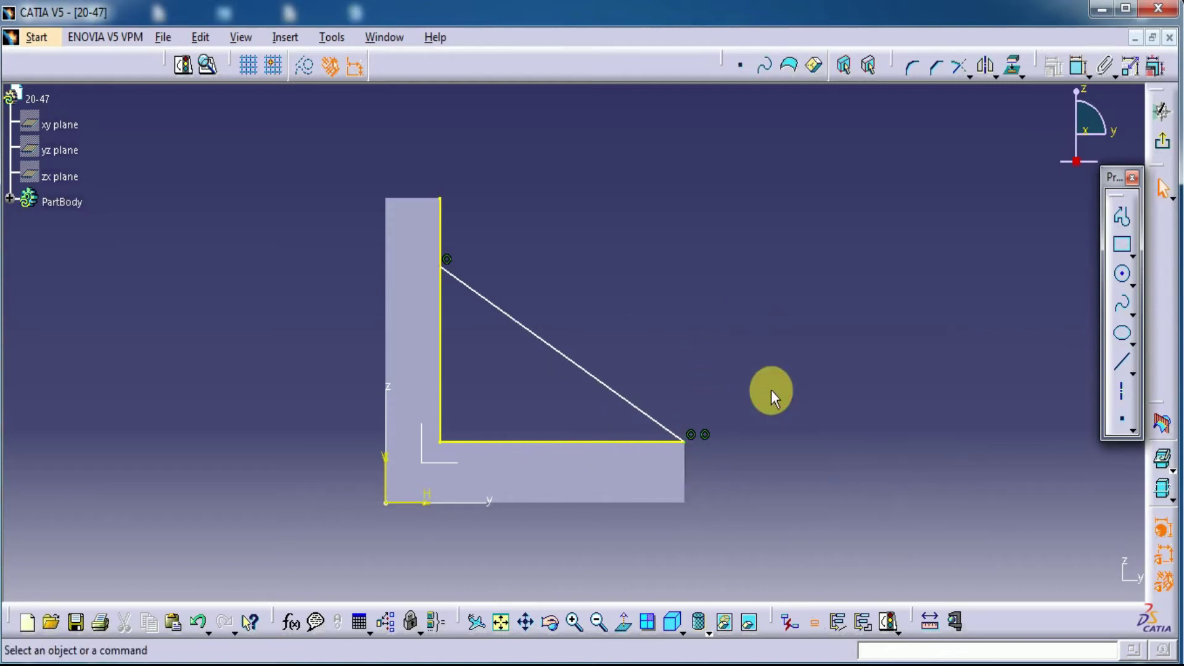
Constrain the diagonal's upper end 42 mm above the base top edge
left_click(1078, 65)
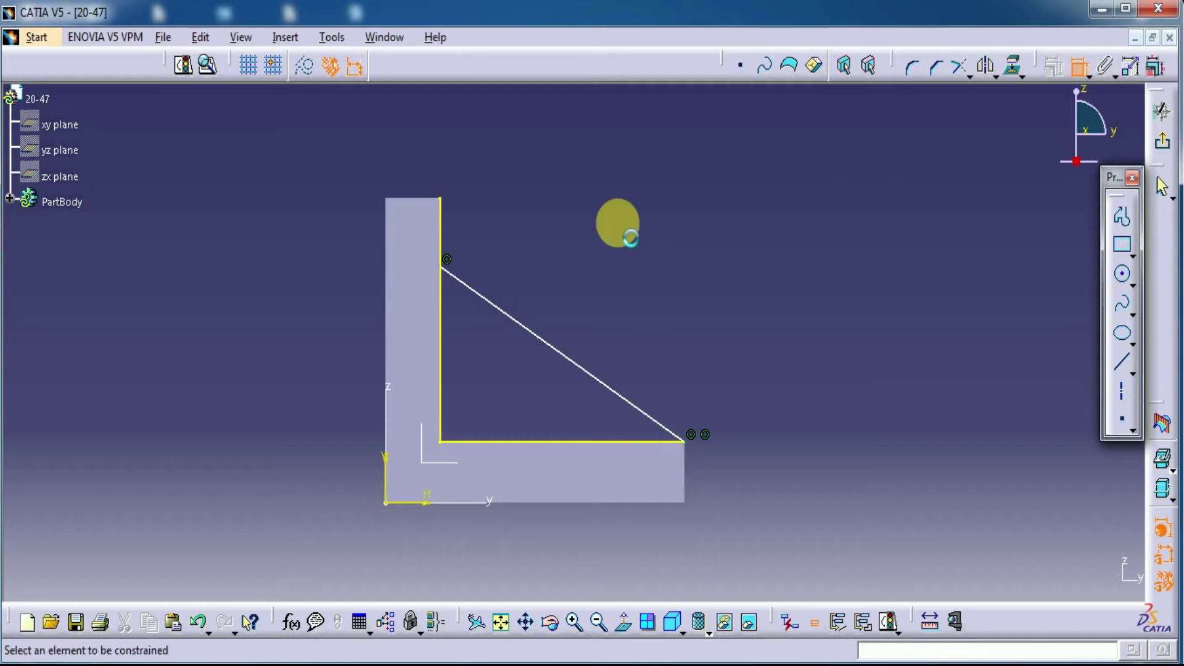
left_click(446, 269)
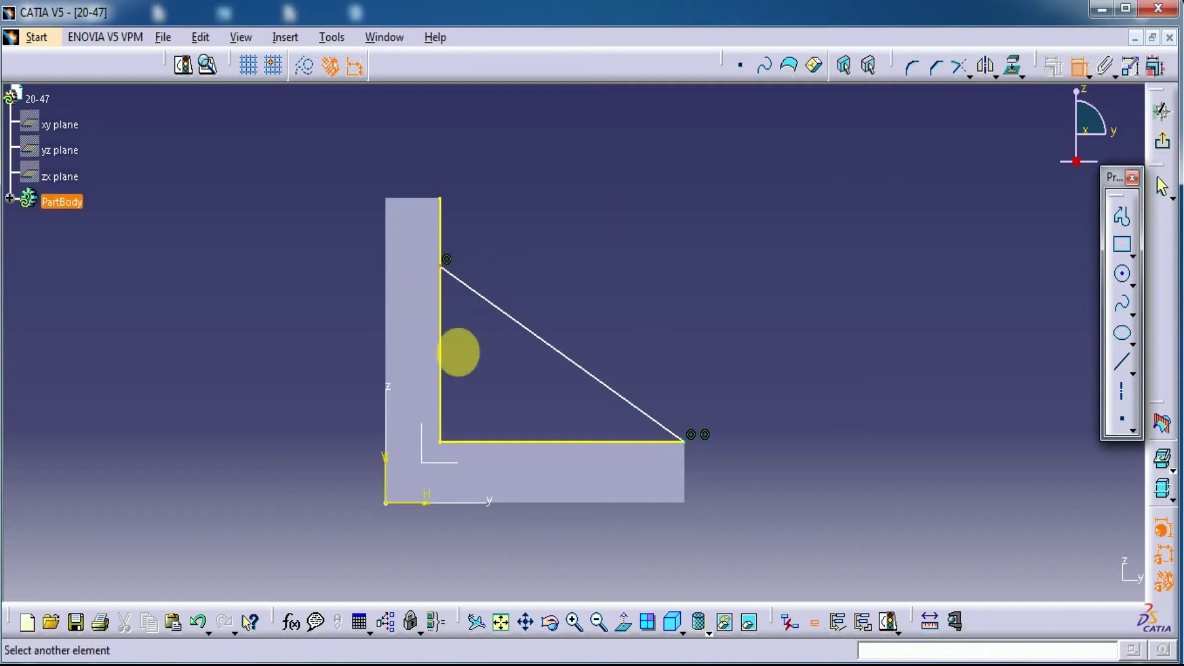
left_click(487, 442)
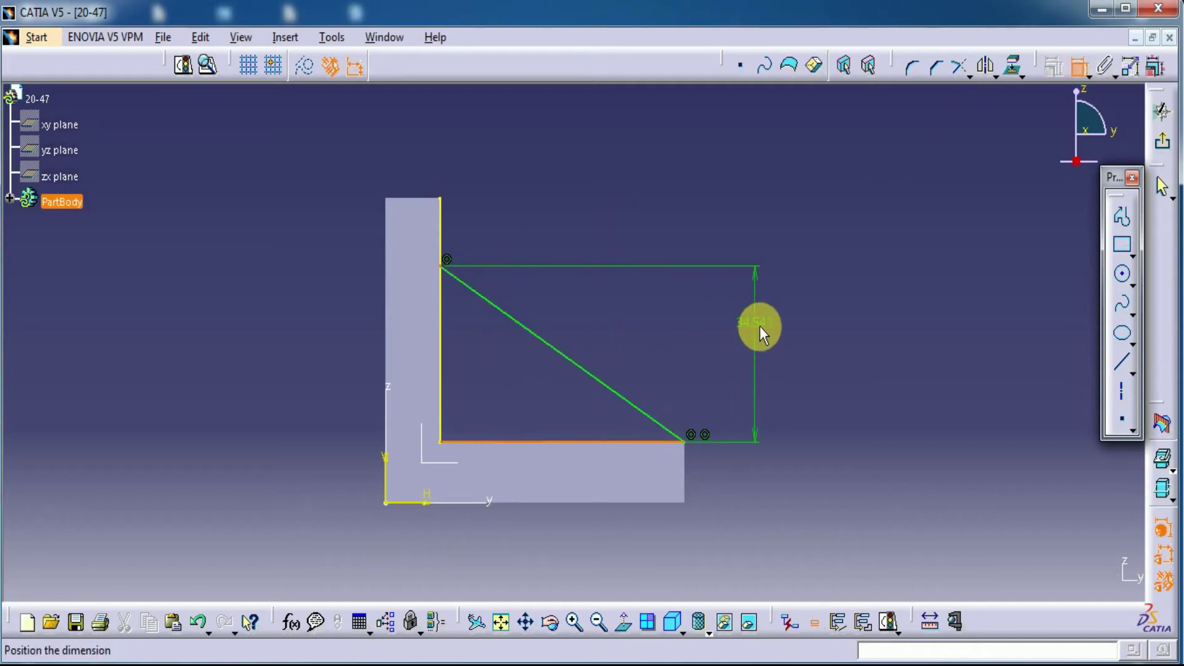
left_click(760, 327)
double_click(767, 330)
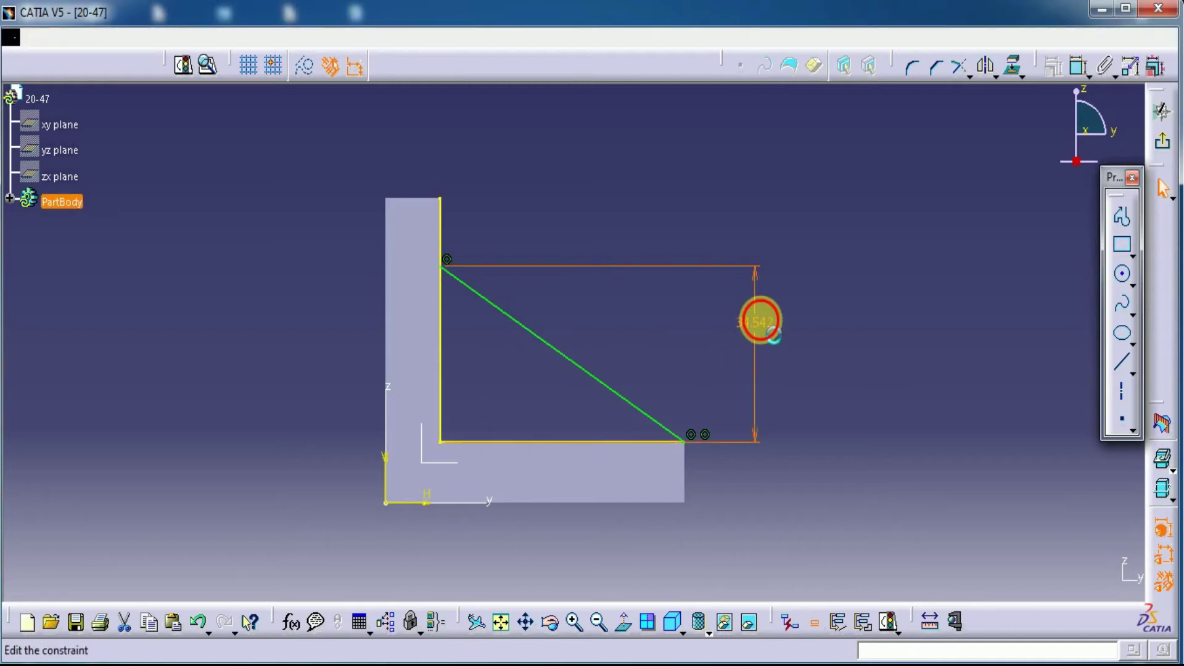
type("42")
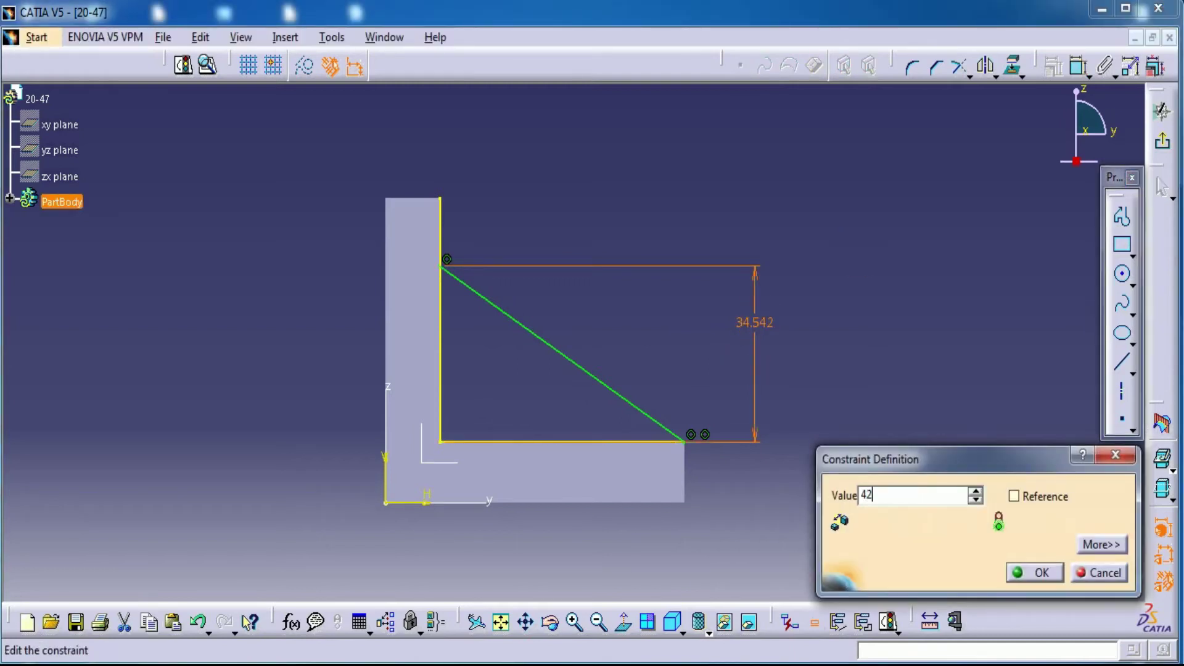
key("Return")
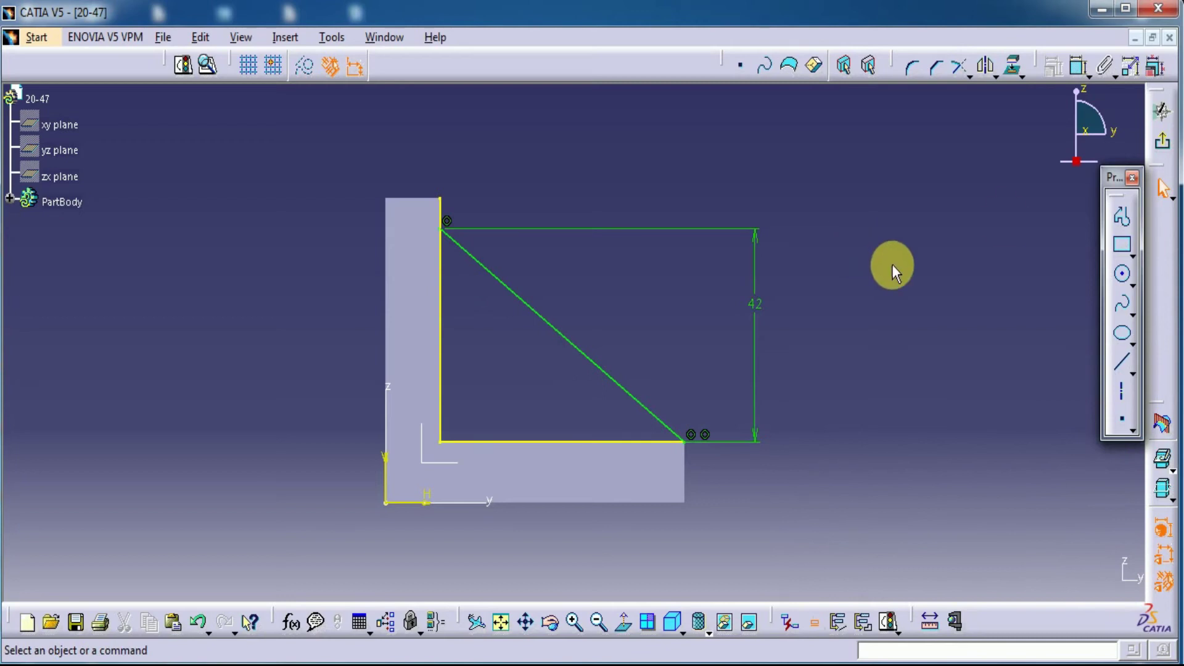
left_click(1163, 138)
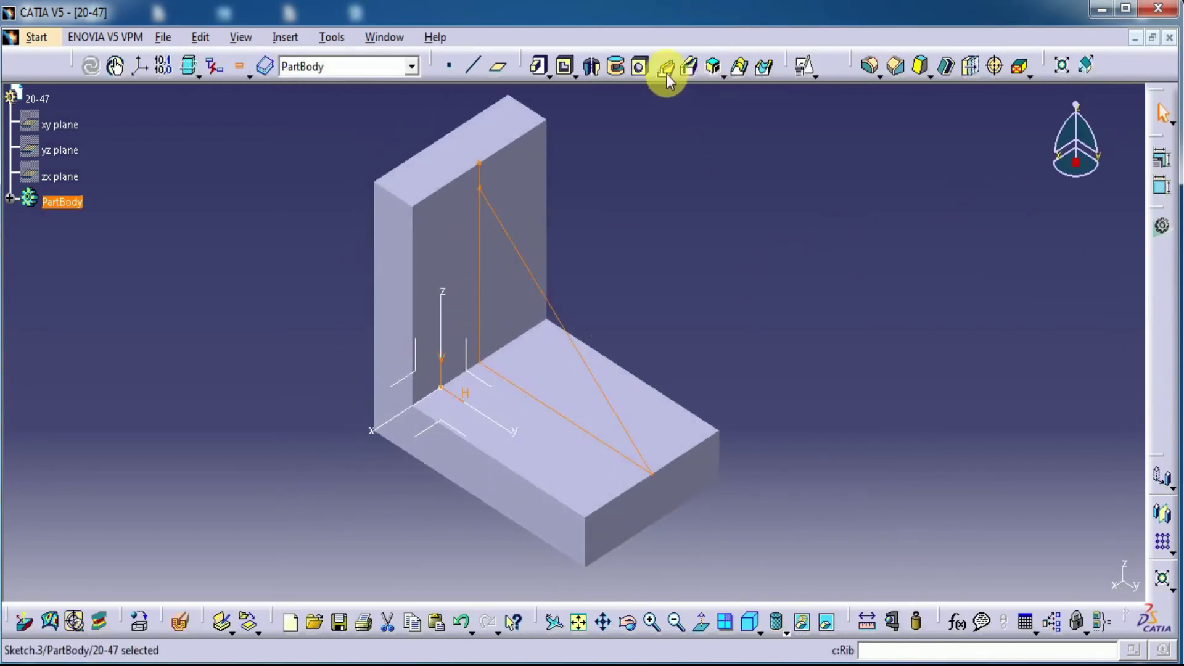
Try a Stiffener on the rib sketch in both modes, get profile errors, and cancel it
left_click(723, 77)
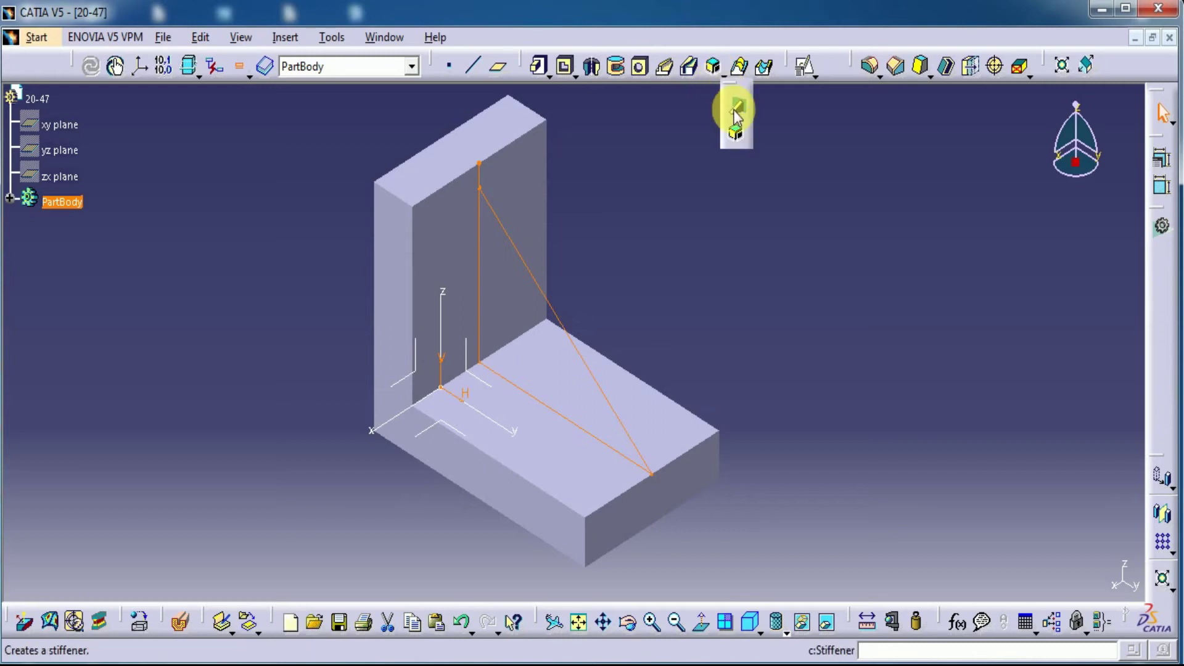
left_click(735, 113)
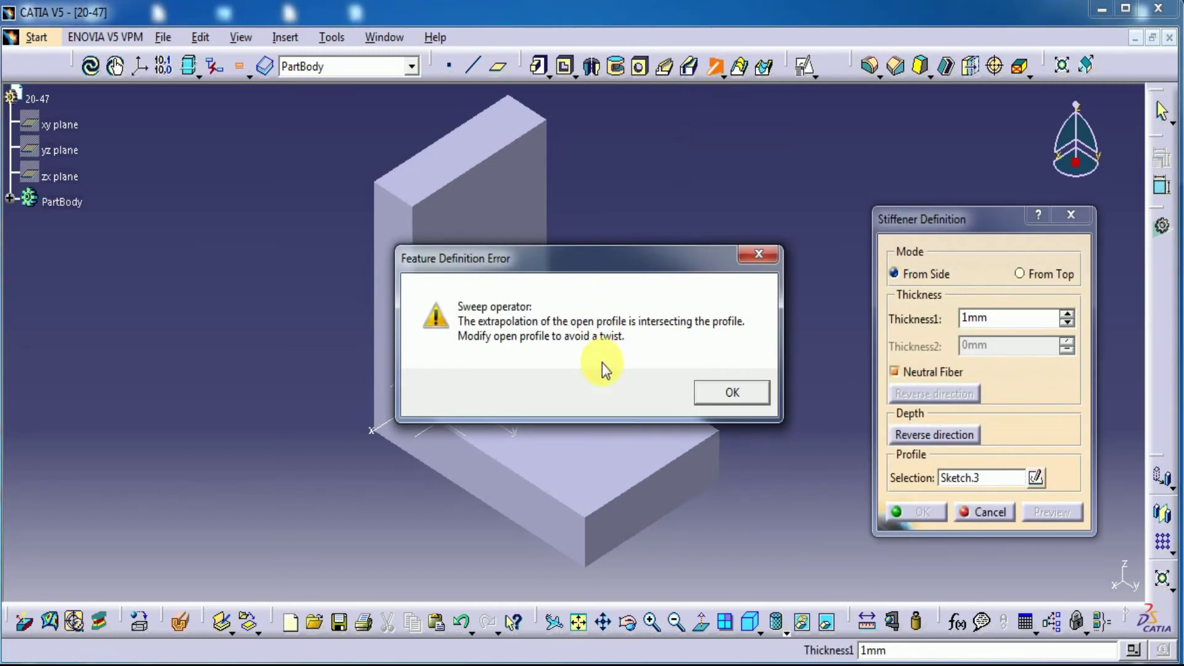
left_click(715, 393)
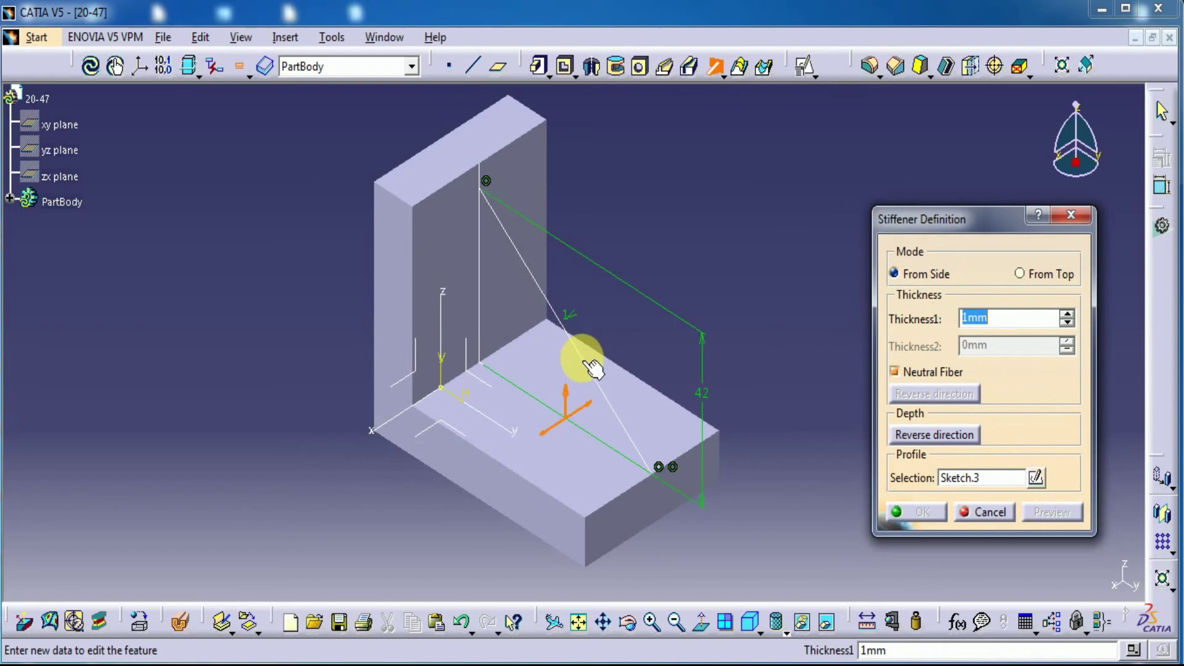
left_click(1021, 273)
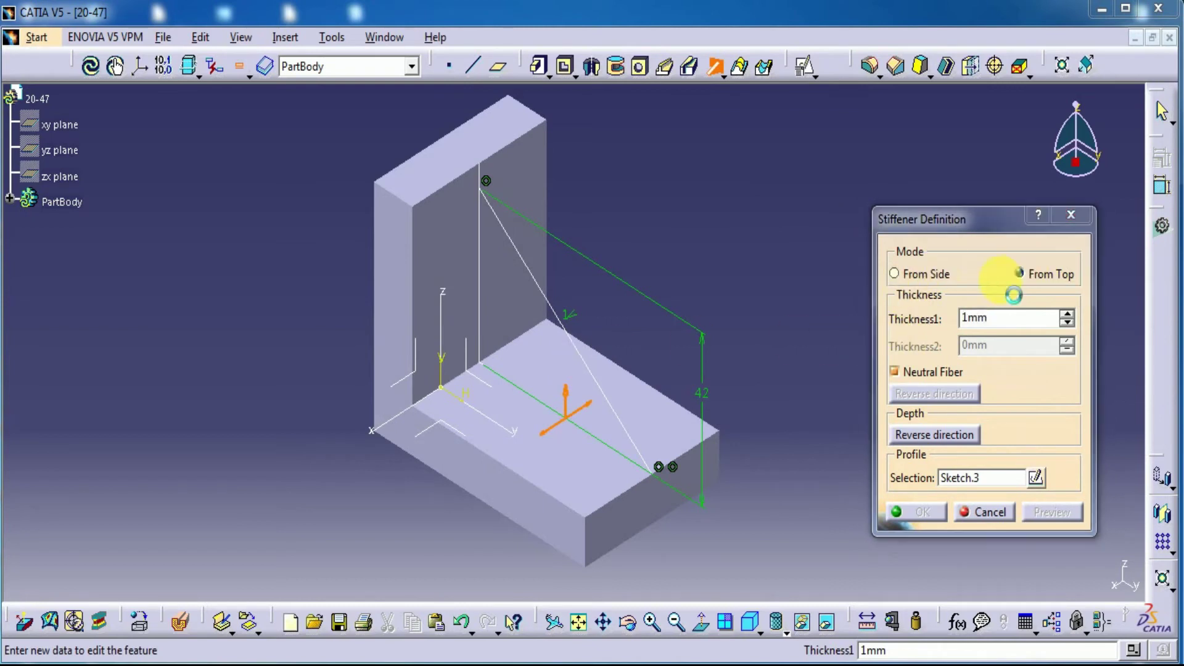
left_click(644, 385)
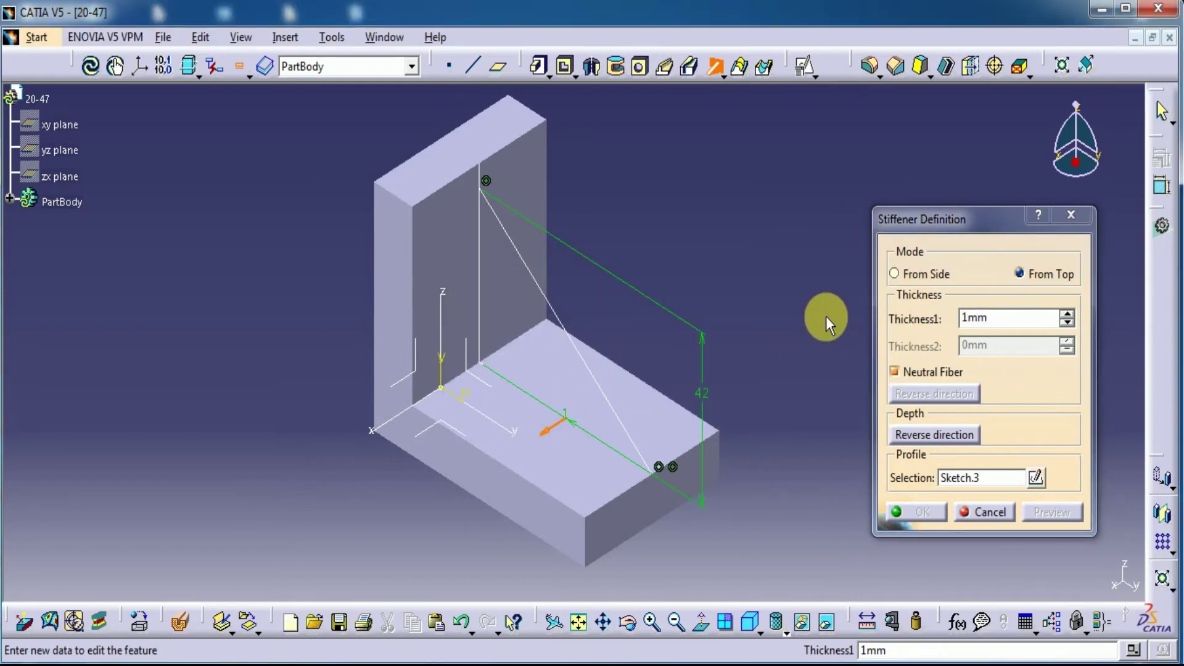
left_click(895, 274)
left_click(731, 390)
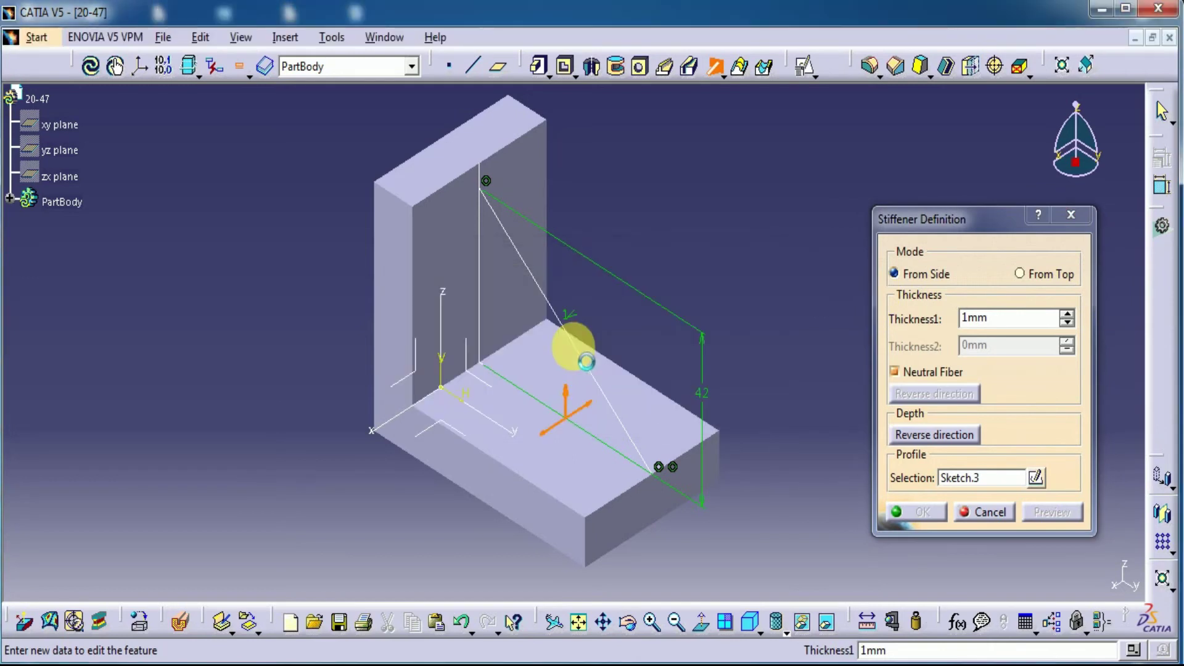
left_click(986, 514)
left_click(758, 336)
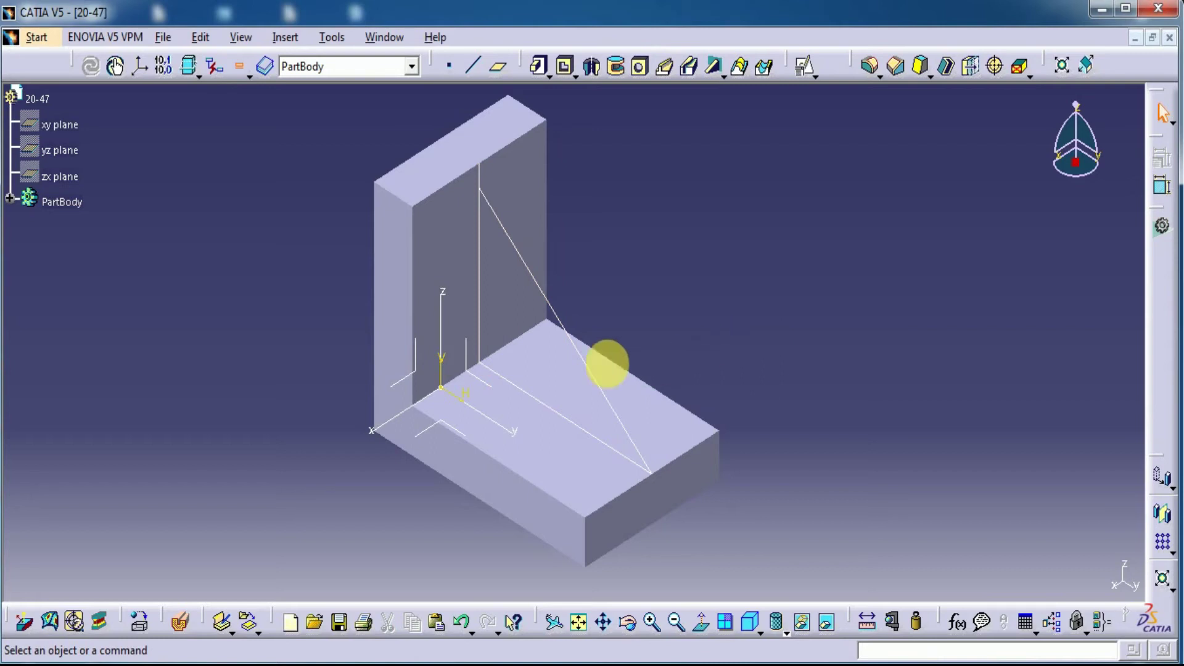
Delete the projected vertical and horizontal edges from Sketch.3, leaving only the diagonal line
double_click(586, 370)
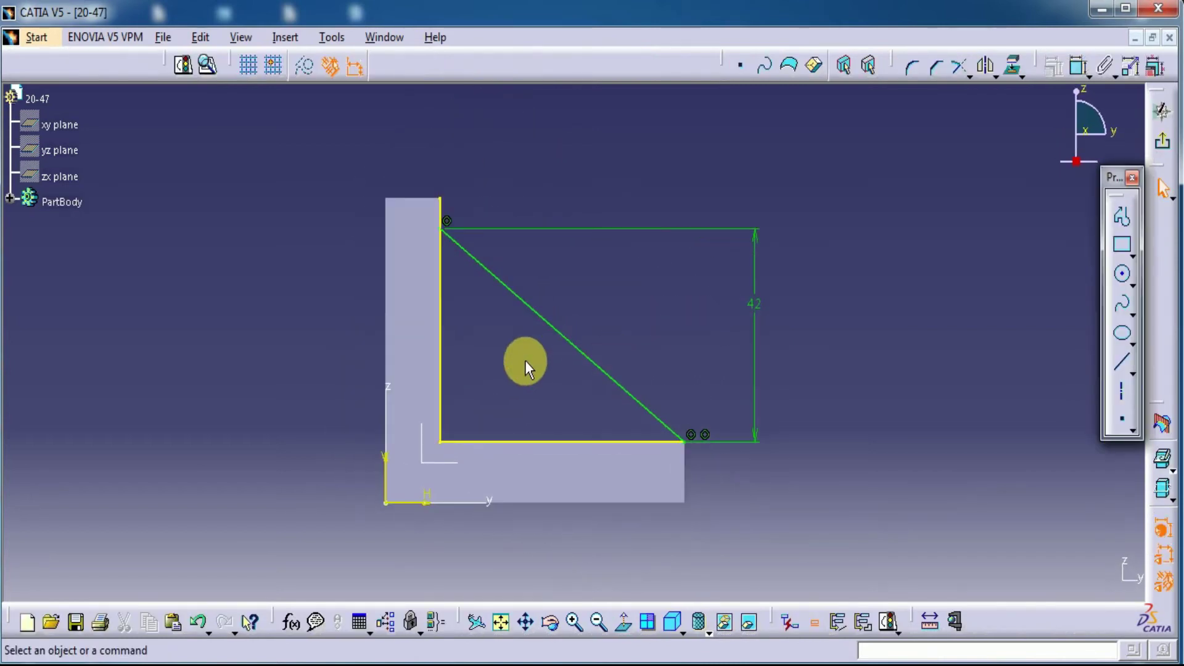
left_click(437, 335)
right_click(439, 337)
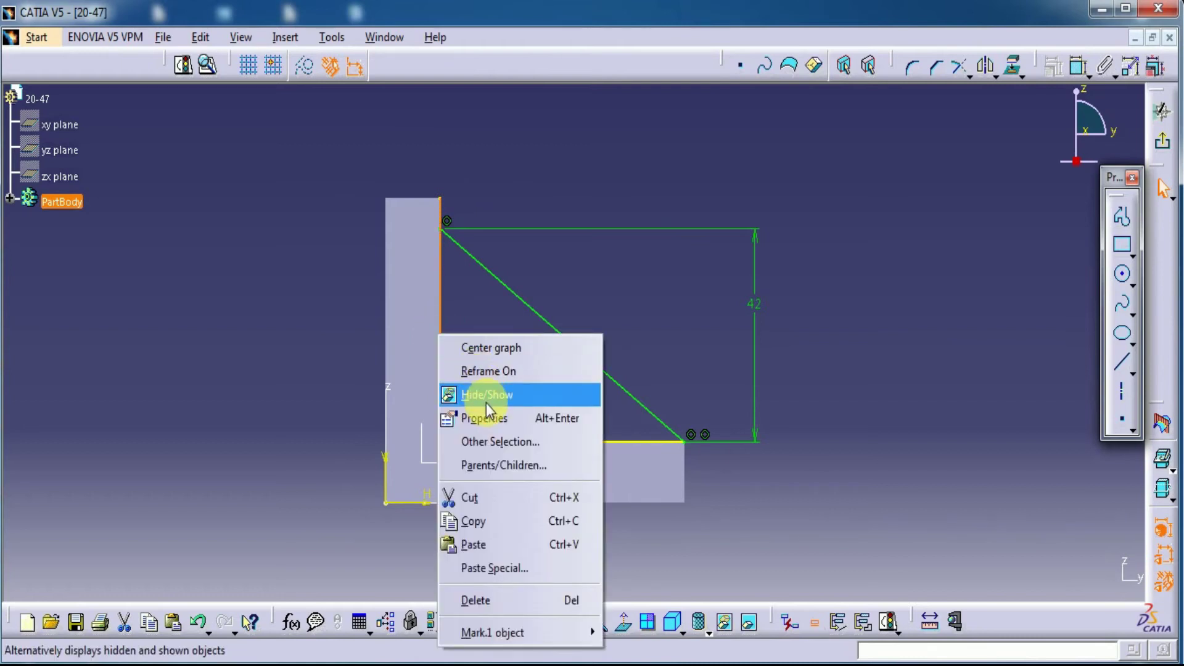
left_click(472, 600)
right_click(504, 444)
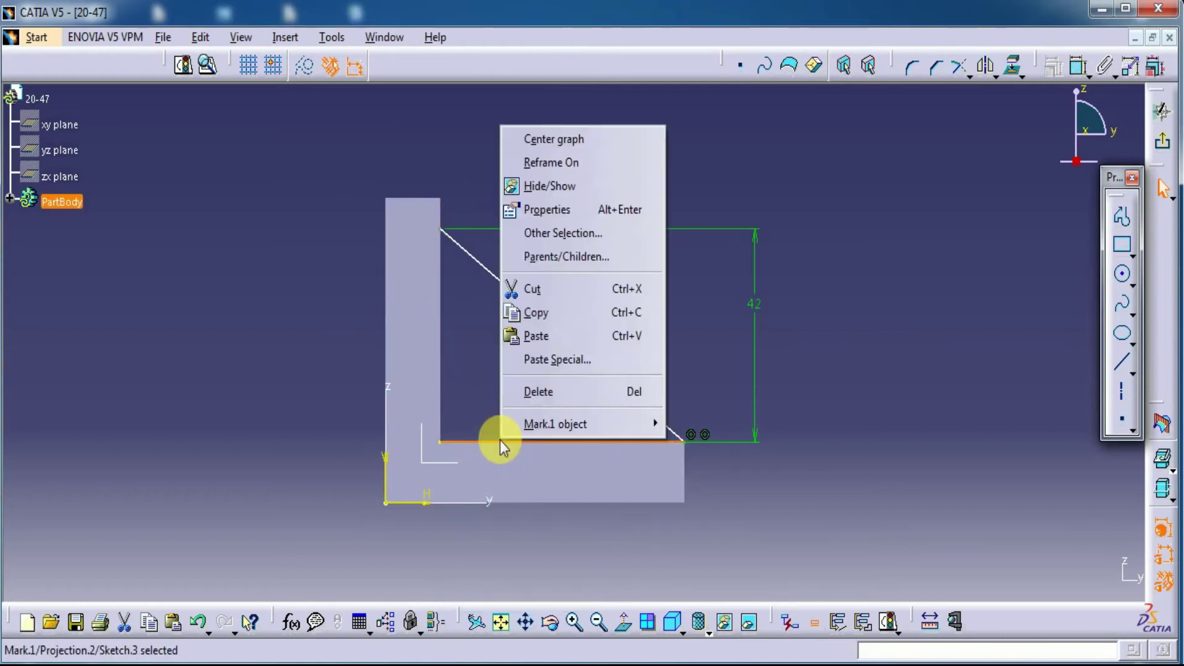
left_click(512, 393)
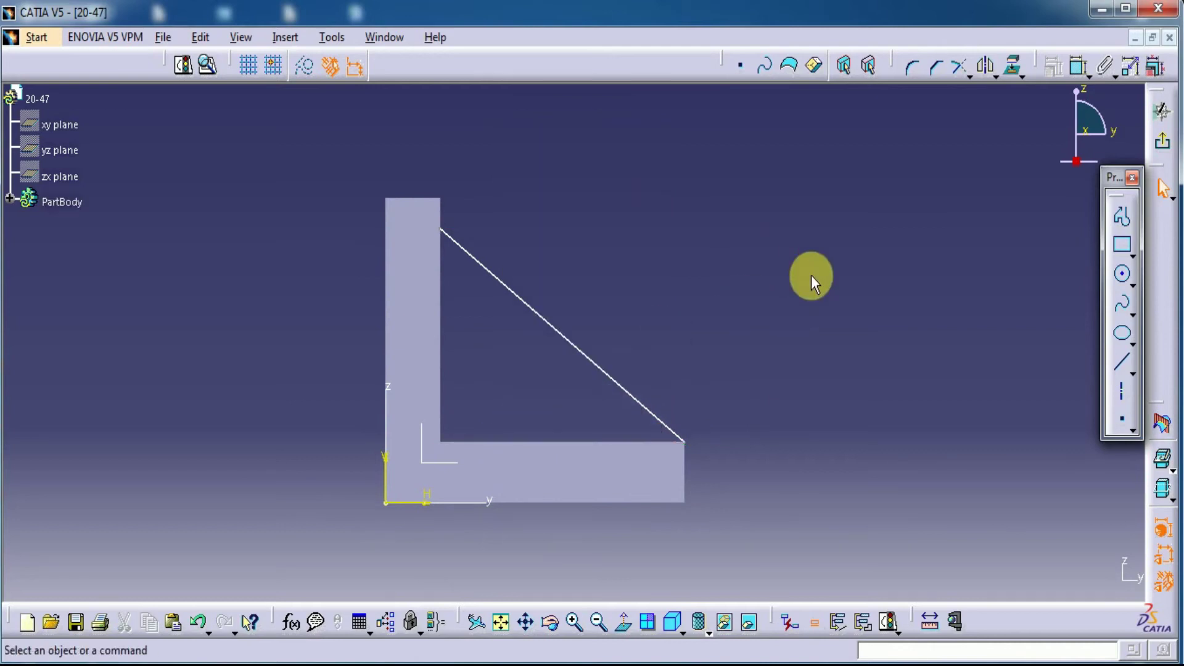
left_click(1162, 140)
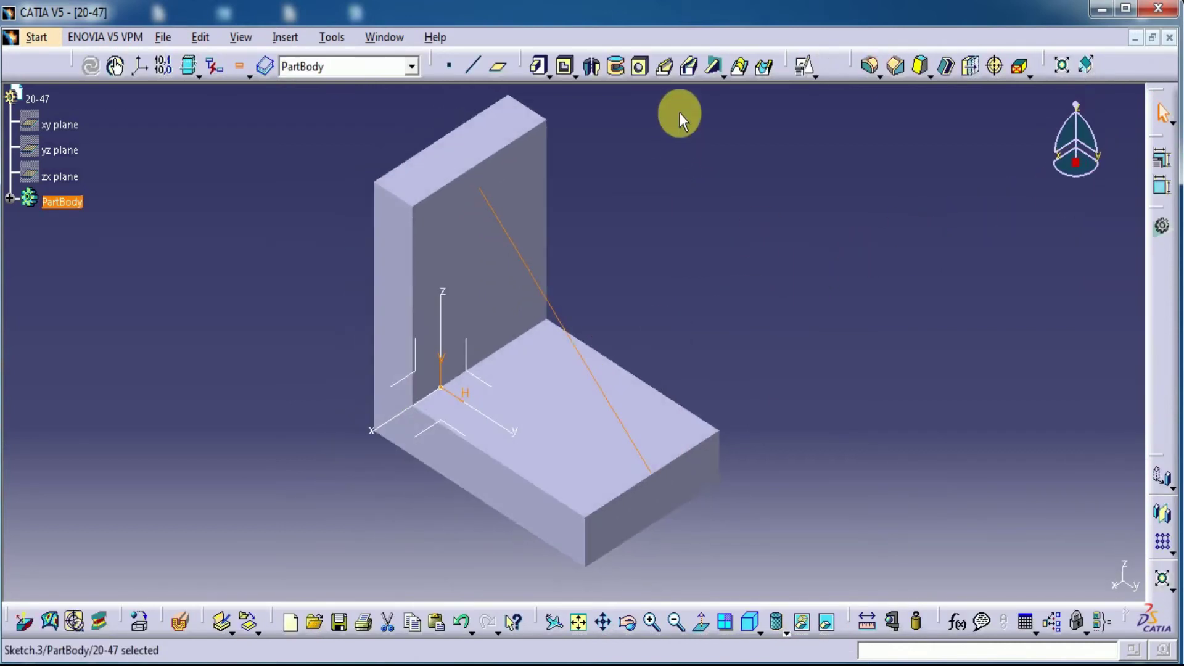
Create a Stiffener from Sketch.3's diagonal line with Thickness1 of 12 mm
left_click(713, 66)
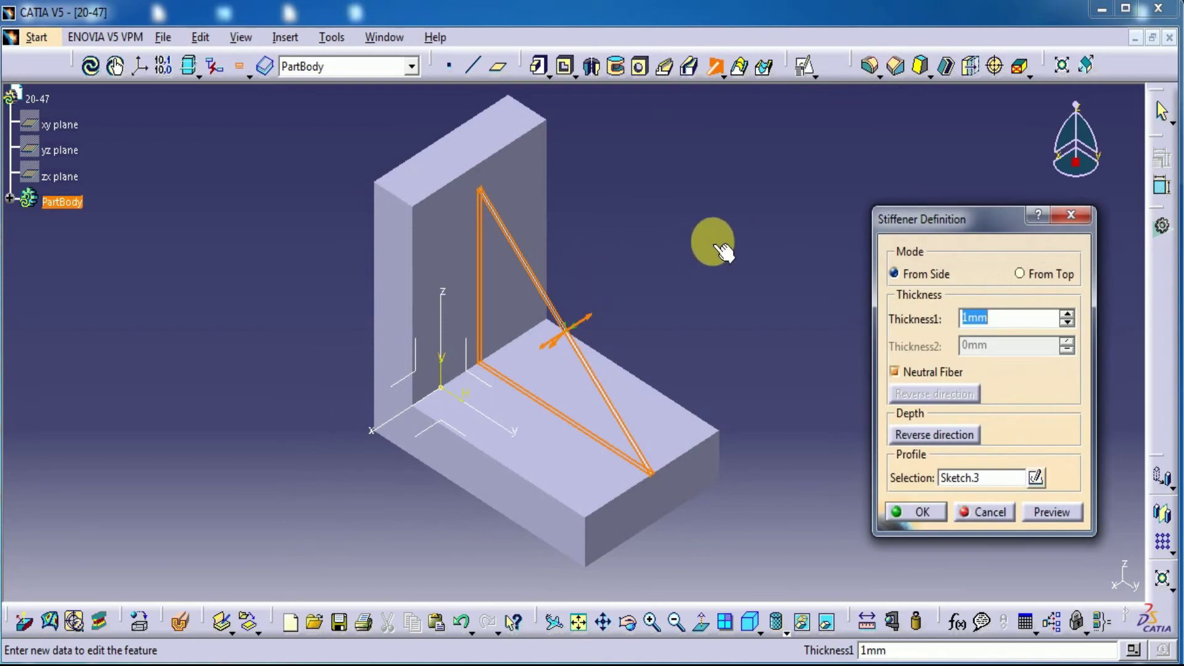
middle_click_drag(708, 250, 682, 282)
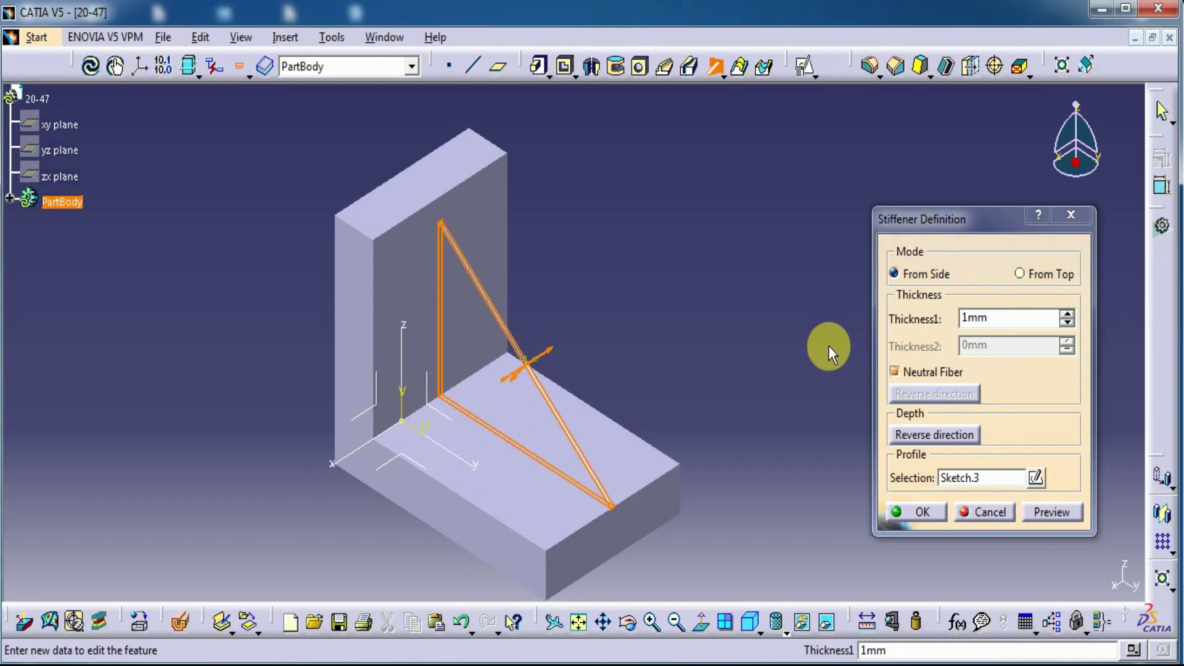
double_click(1011, 317)
type("12")
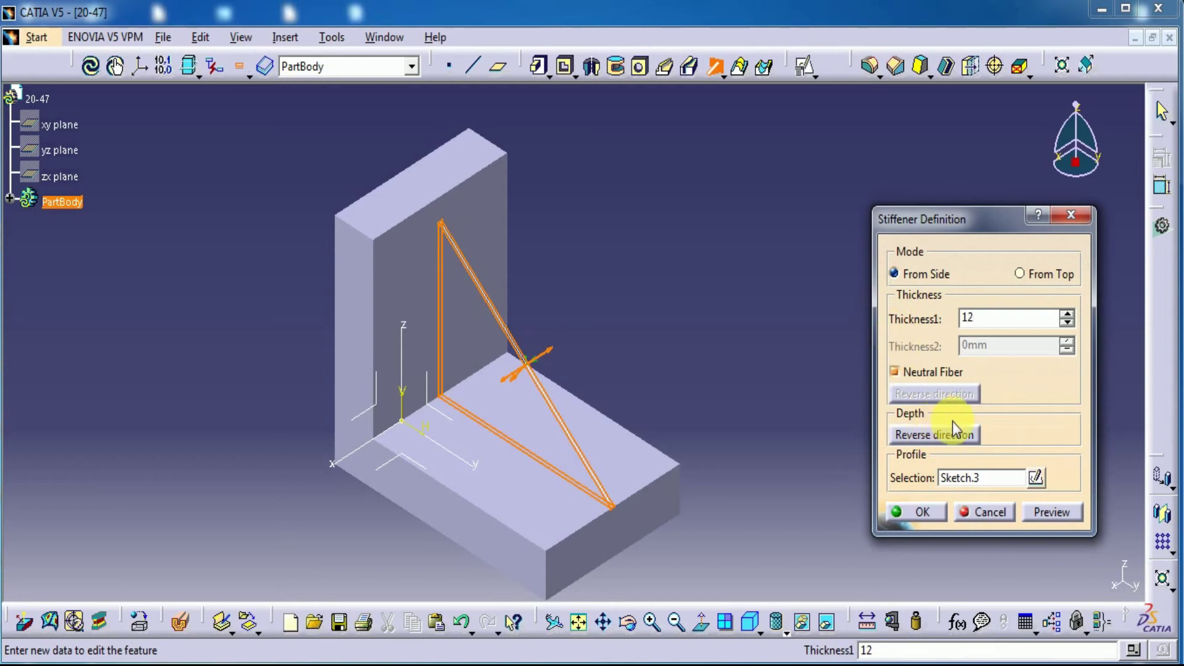
left_click(1045, 514)
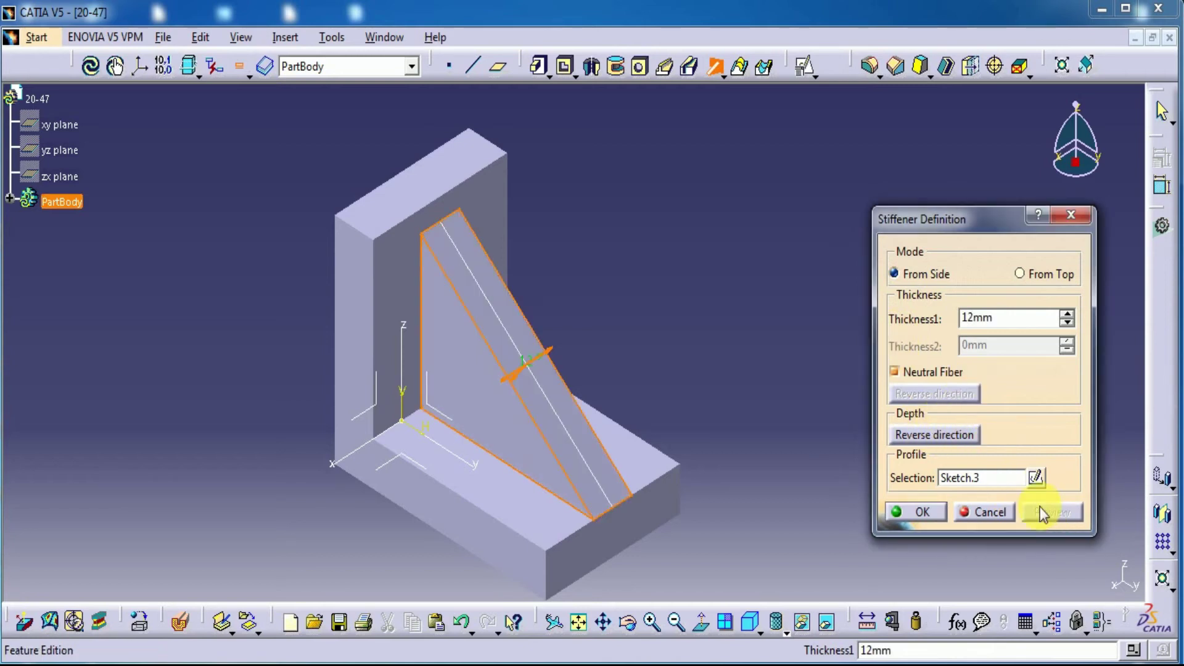
left_click(919, 511)
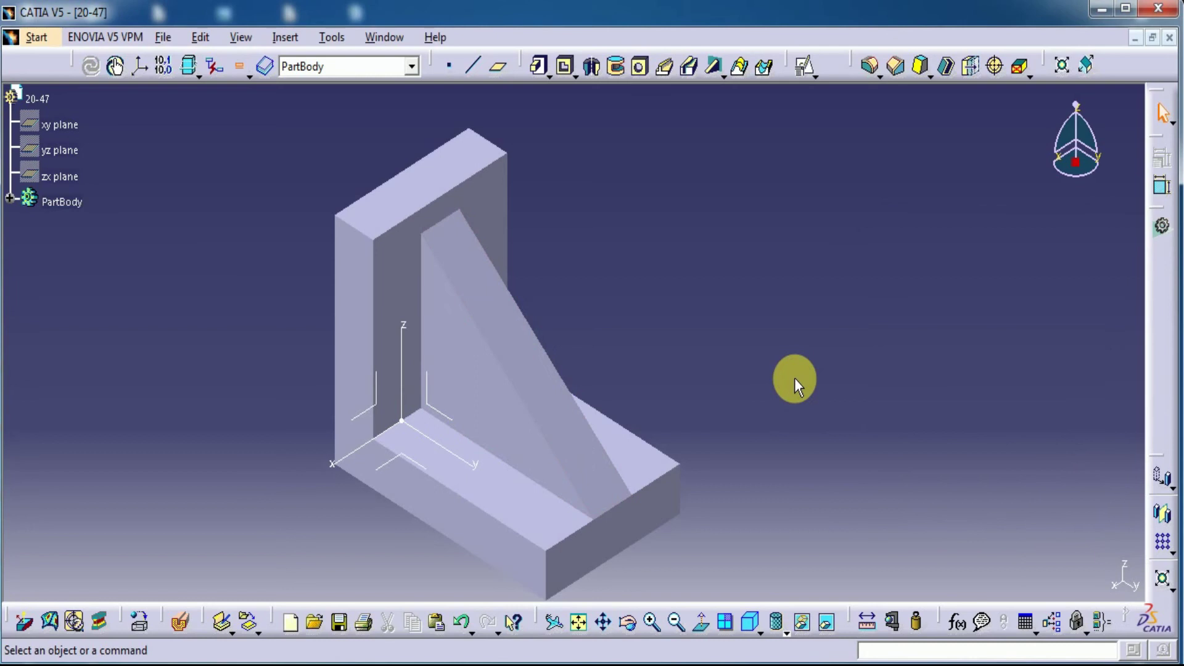
middle_click_drag(822, 360, 876, 391)
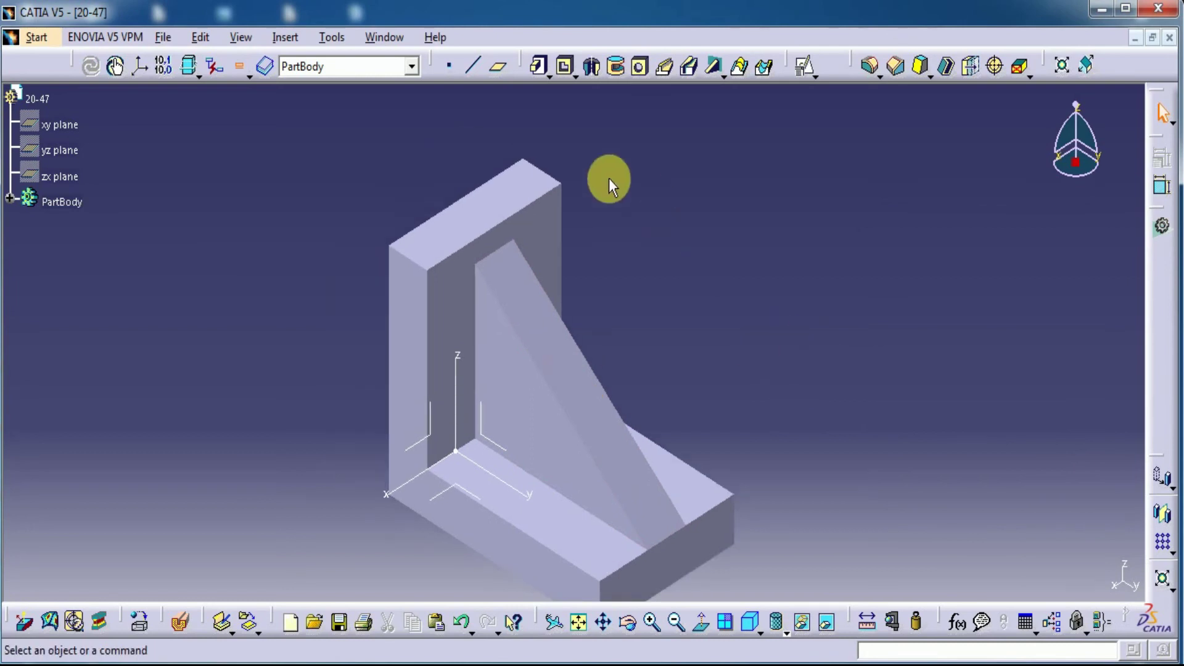
Edge-fillet the upright's two top edges with a 21 mm radius
left_click(871, 67)
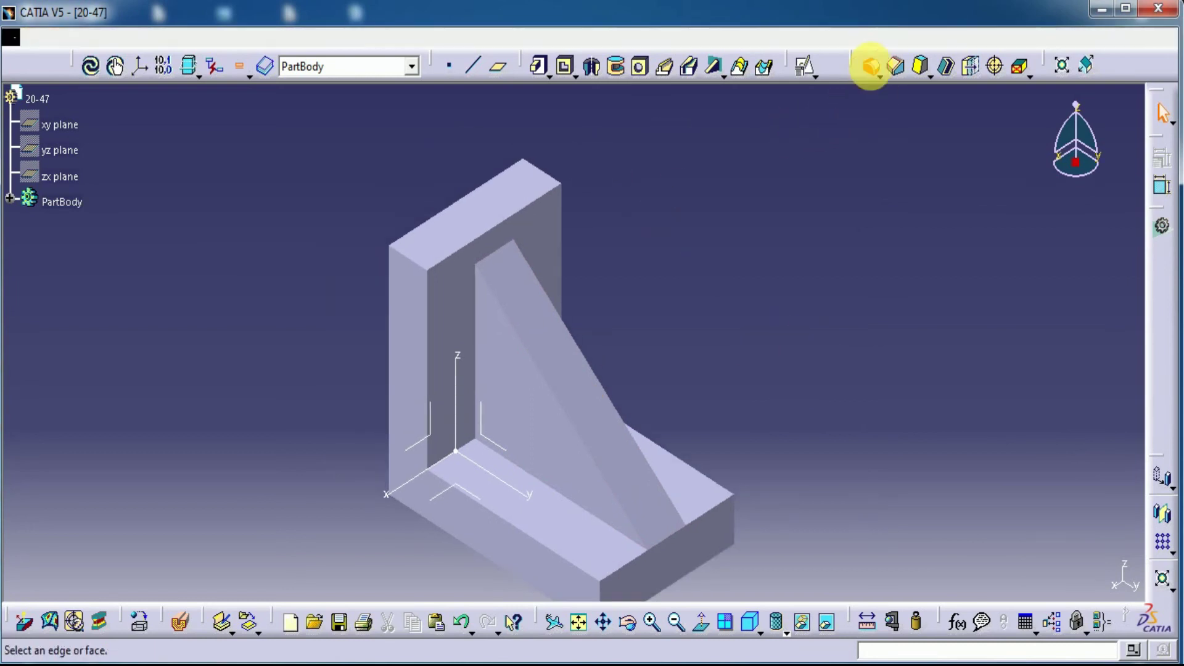
left_click(410, 257)
left_click(542, 171)
type("21")
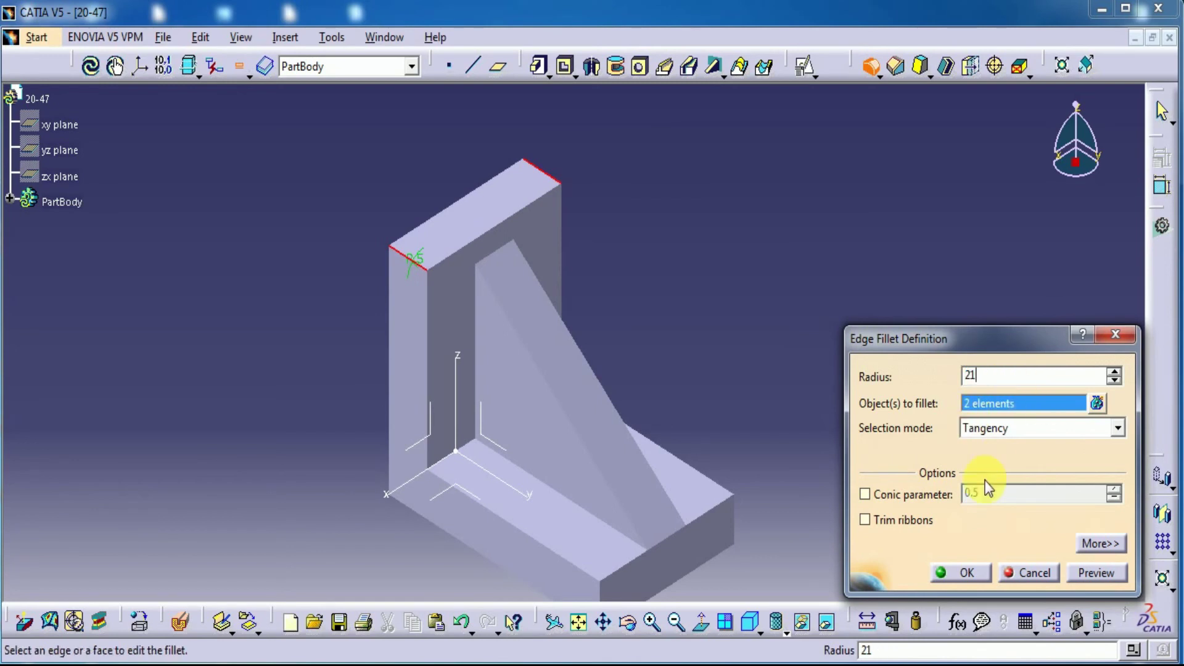
left_click(1093, 573)
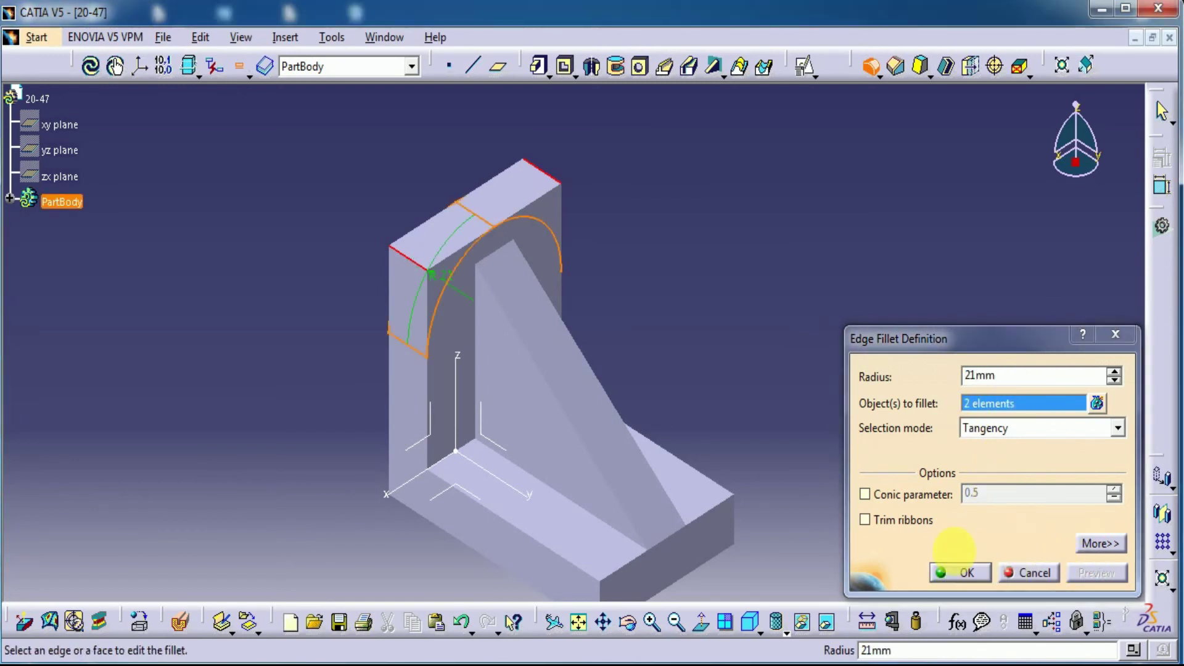
left_click(967, 572)
mouse_move(812, 358)
middle_mouse_down()
mouse_move(807, 318)
mouse_move(728, 312)
middle_mouse_up()
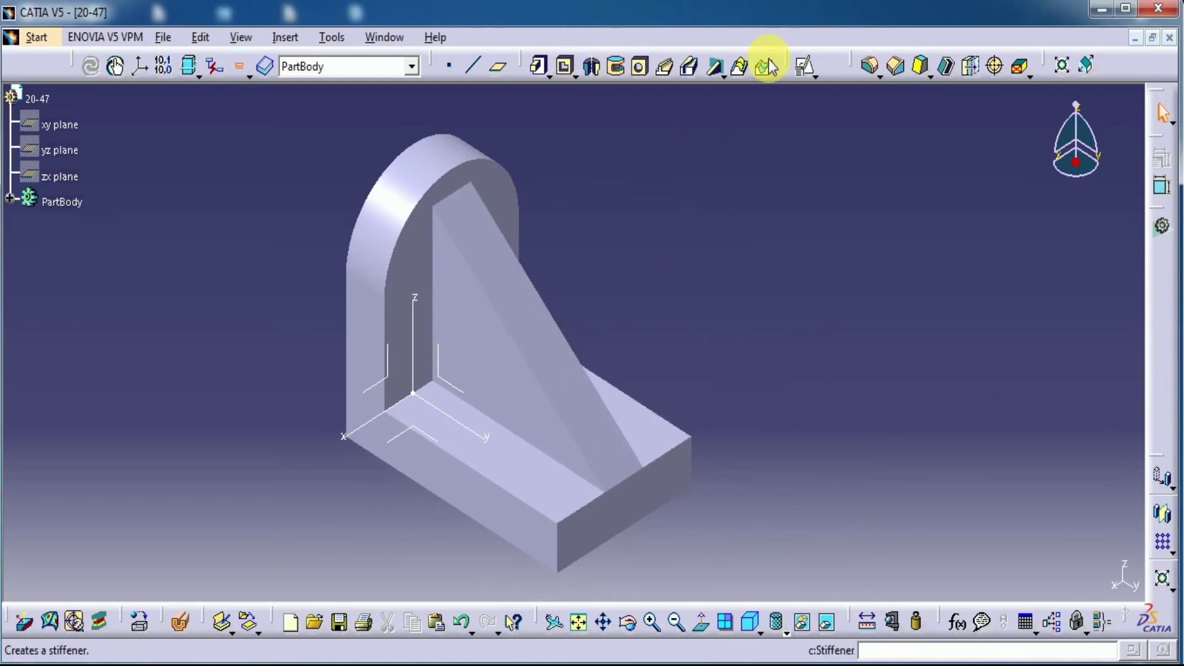
Set up a Length1/Length2 chamfer with both lengths at 12 mm
left_click(896, 68)
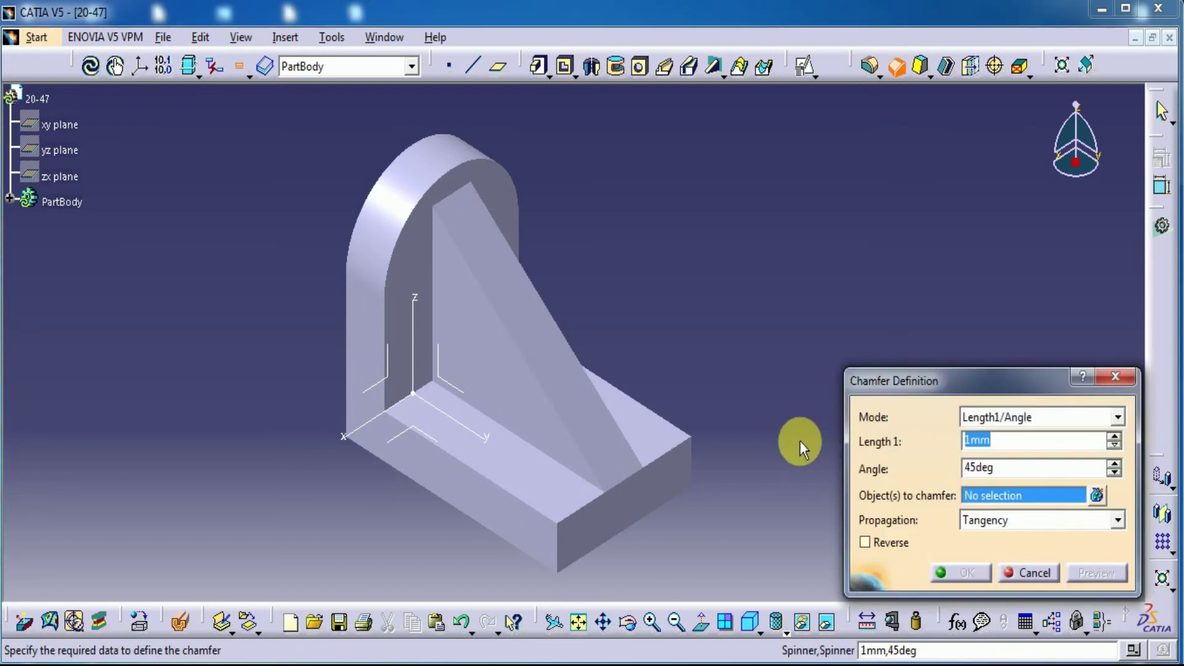
left_click(1051, 417)
left_click(1045, 417)
left_click(1011, 451)
double_click(986, 440)
type("12")
key("Tab")
type("12")
Apply the 12 mm chamfer to the base's two front vertical corner edges
left_click(560, 547)
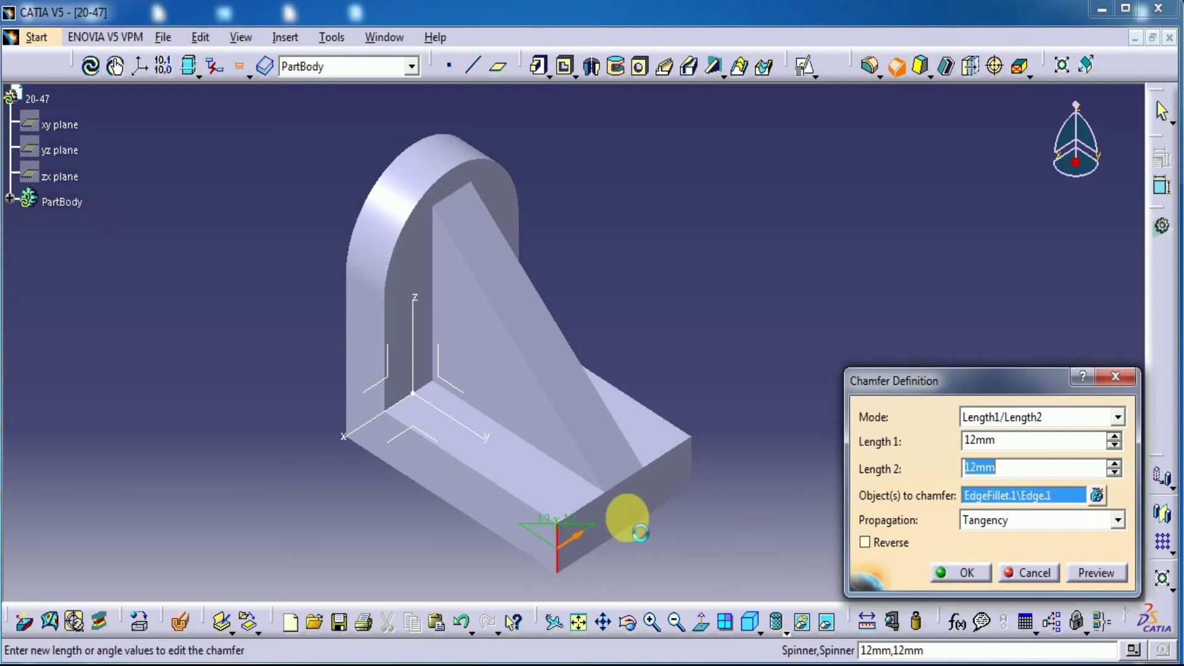
left_click(694, 453)
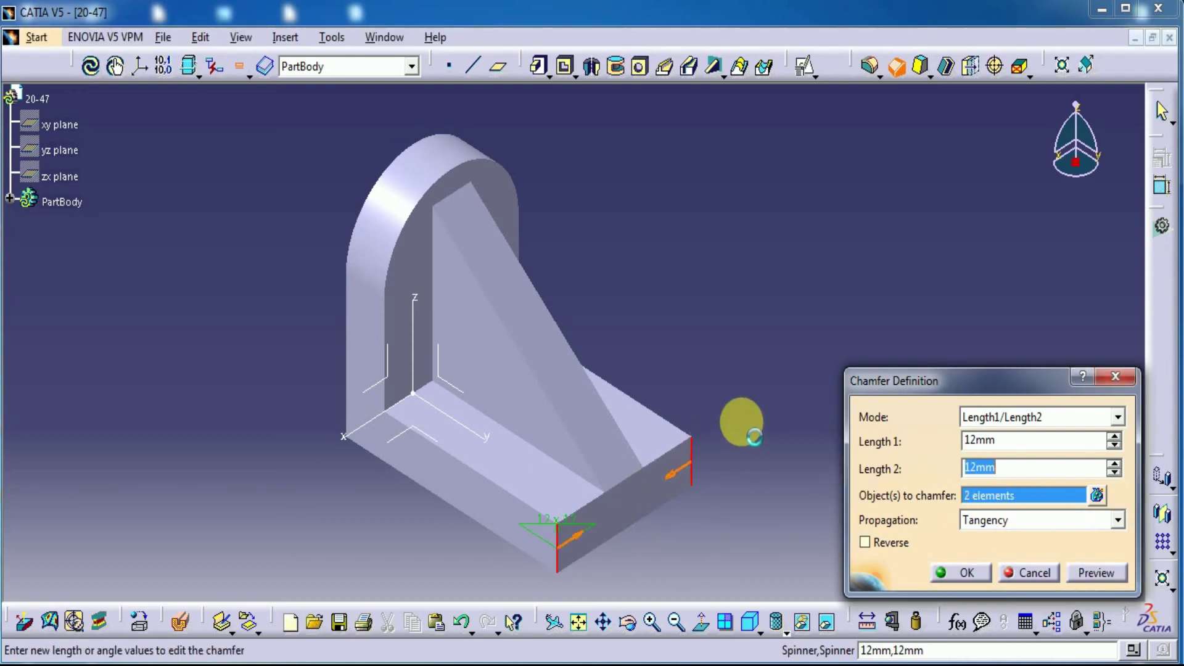
left_click(1095, 572)
left_click(962, 572)
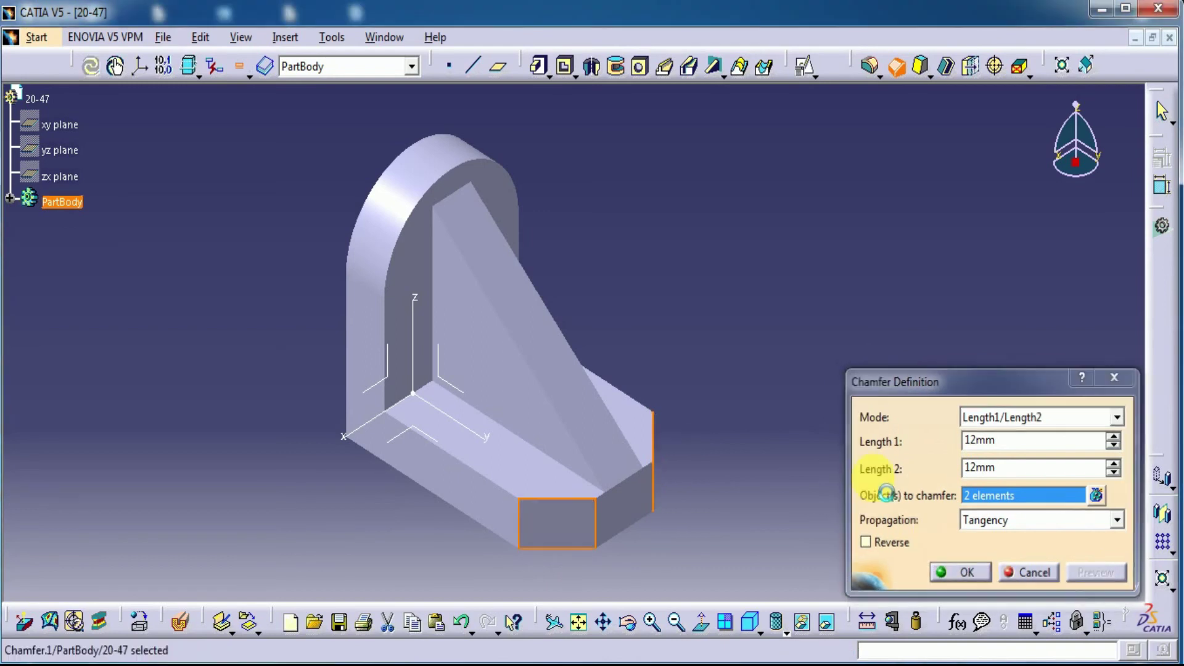
middle_click_drag(778, 423, 809, 420)
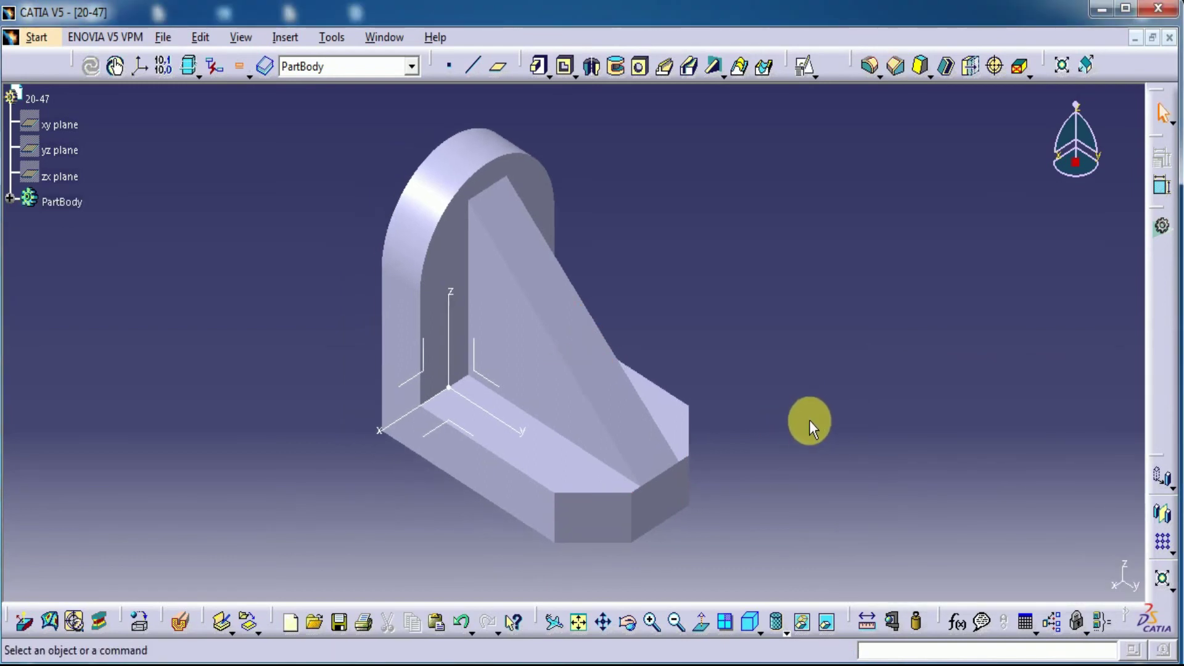
Hide all axis systems and pan the bracket slightly to recentre it
left_click(336, 36)
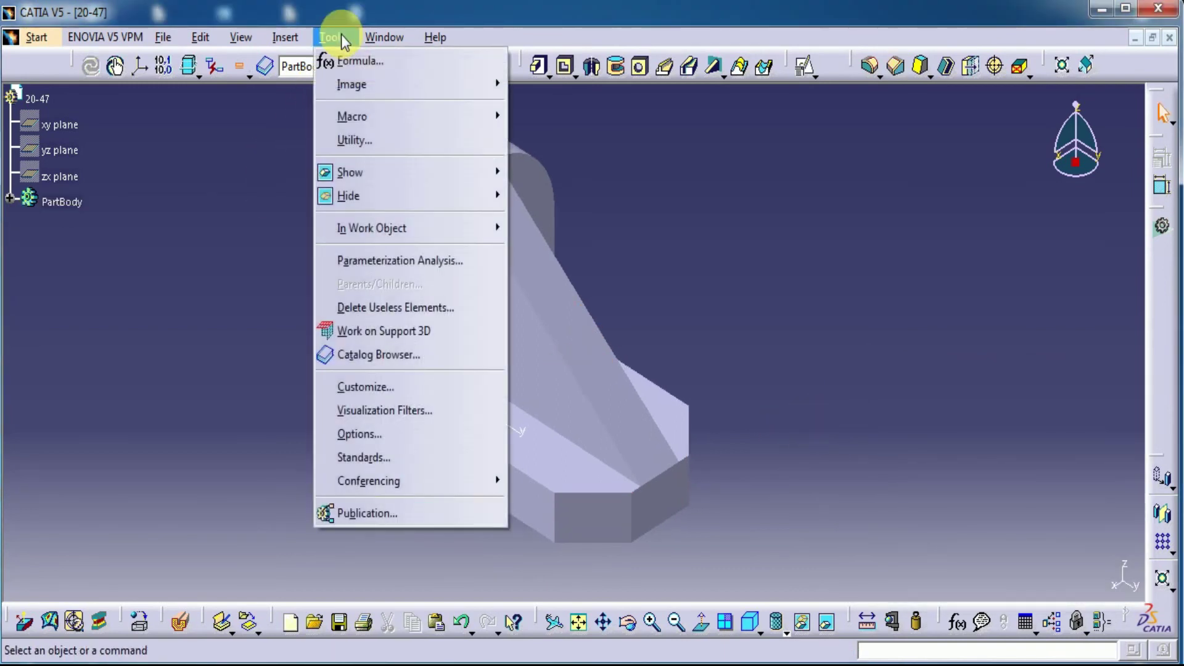
mouse_move(349, 195)
left_click(553, 407)
middle_click_drag(740, 311, 770, 320)
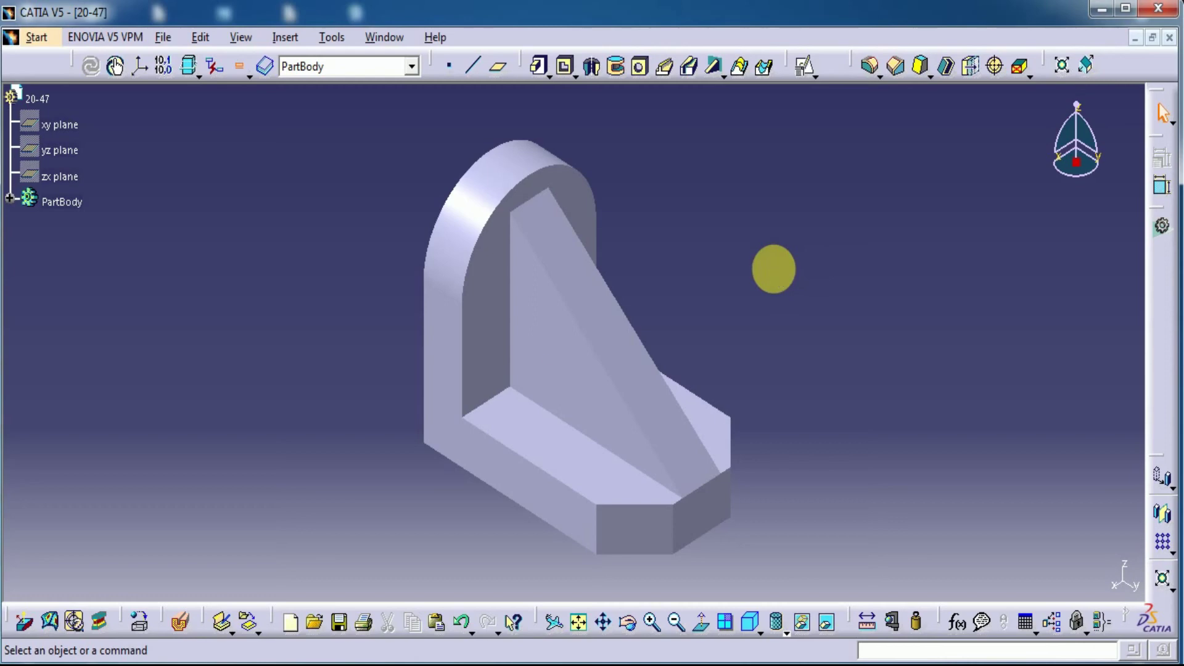
middle_click_drag(776, 266, 771, 265)
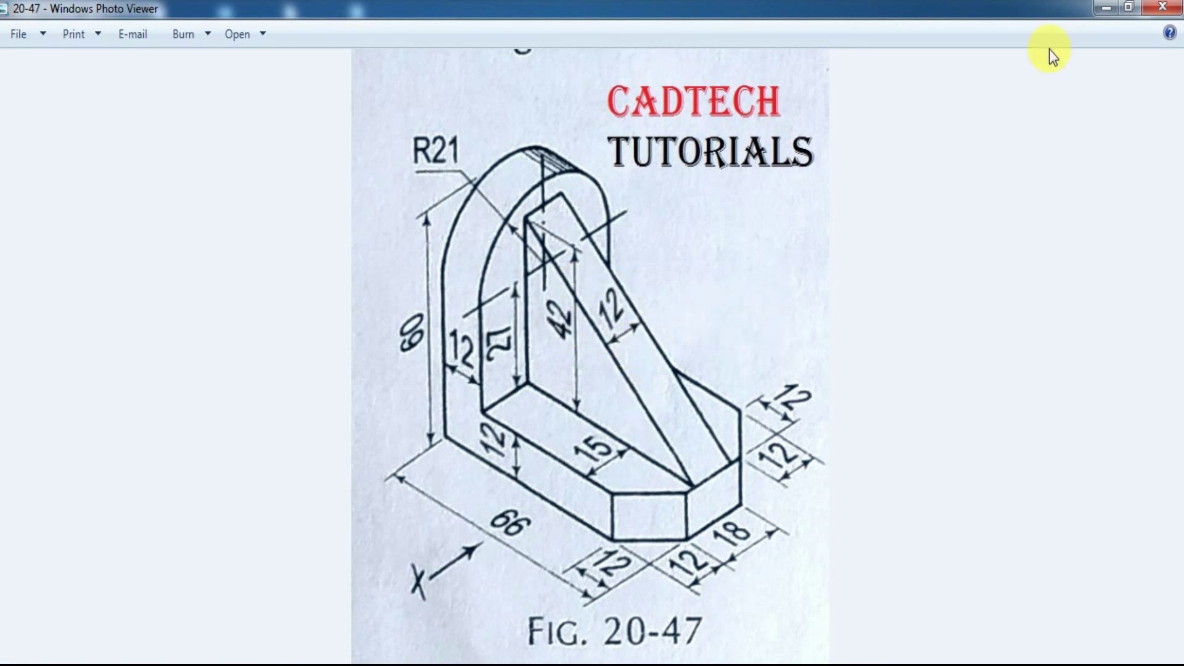
Minimize the Fig. 20-47 drawing in Photo Viewer to show the bracket model again
left_click(1105, 10)
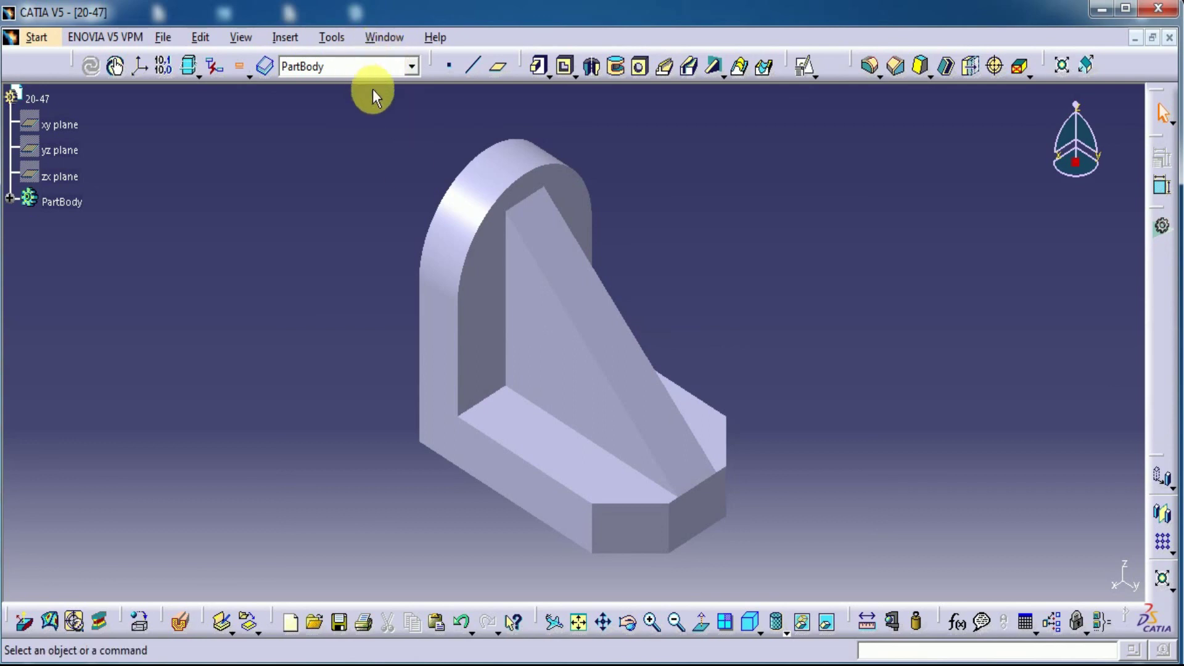
Save the part as 20-47.CATPart in the cad tech models folder
left_click(163, 38)
left_click(215, 168)
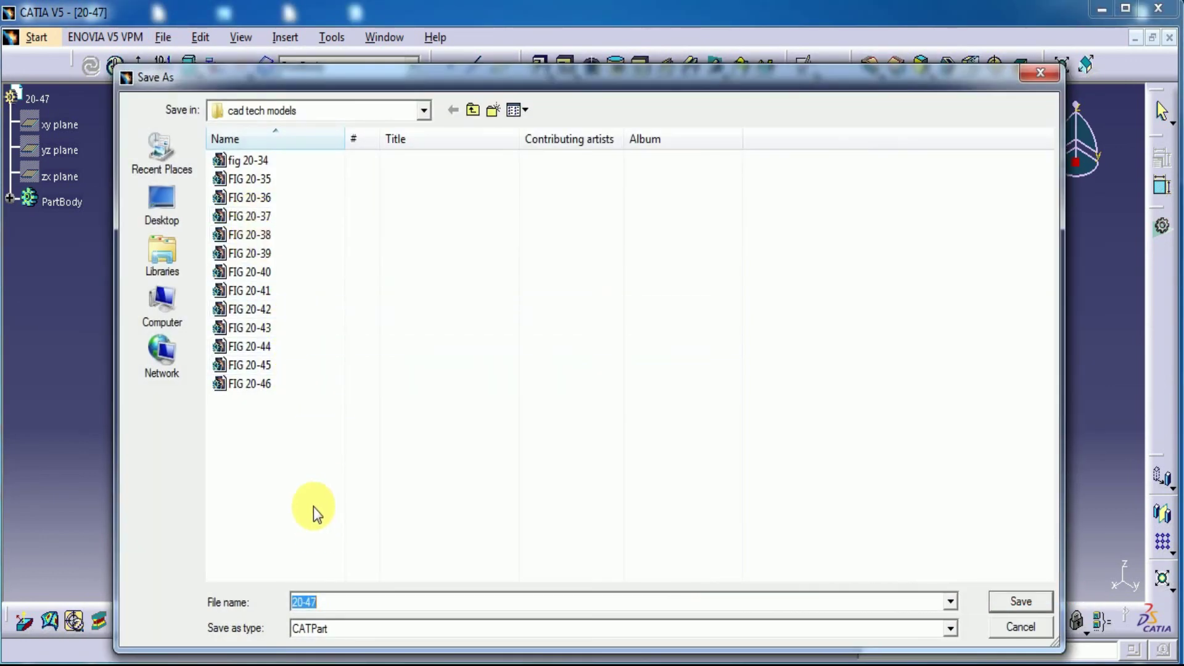
left_click(1023, 601)
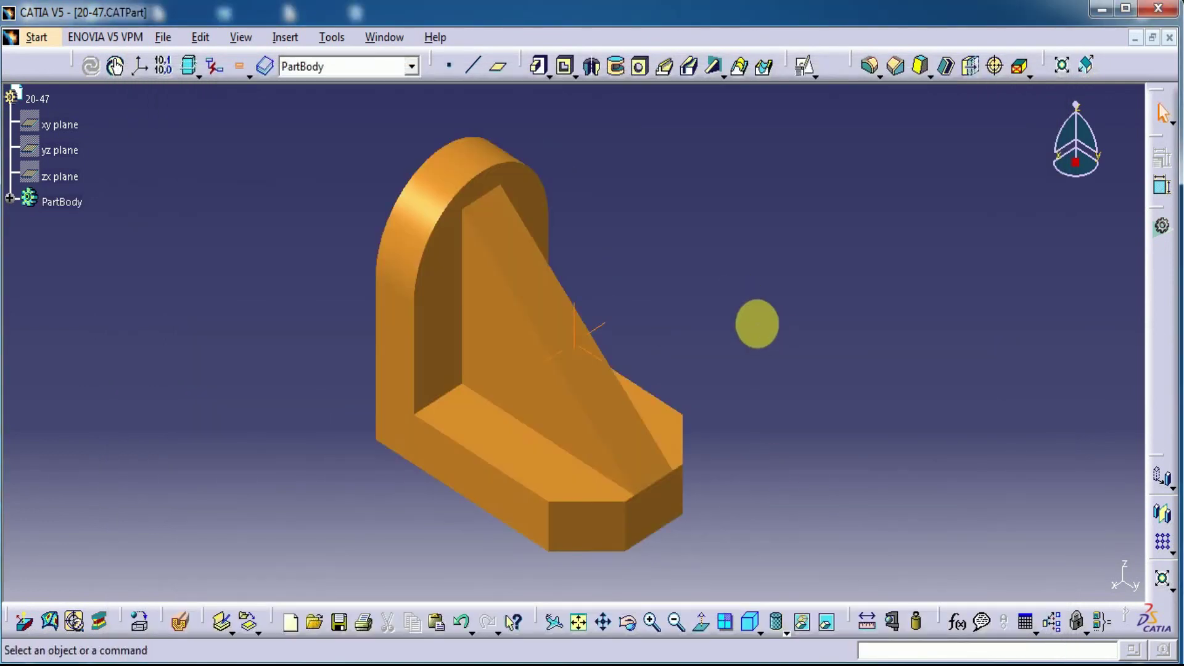
middle_click_drag(757, 324, 650, 304)
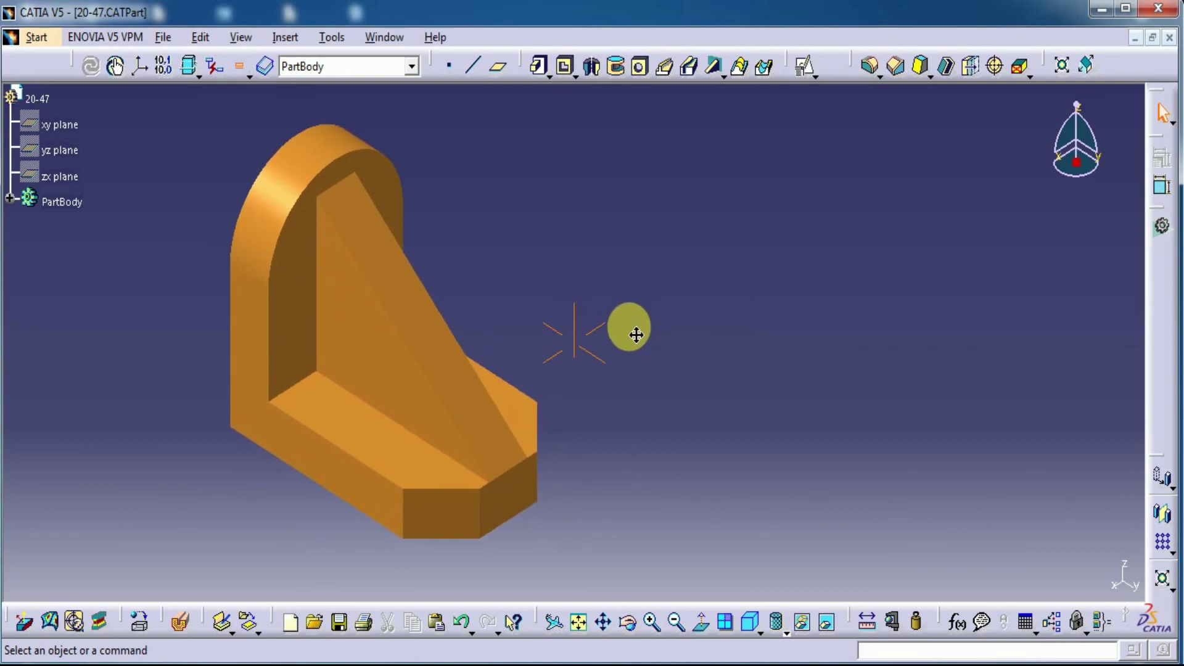